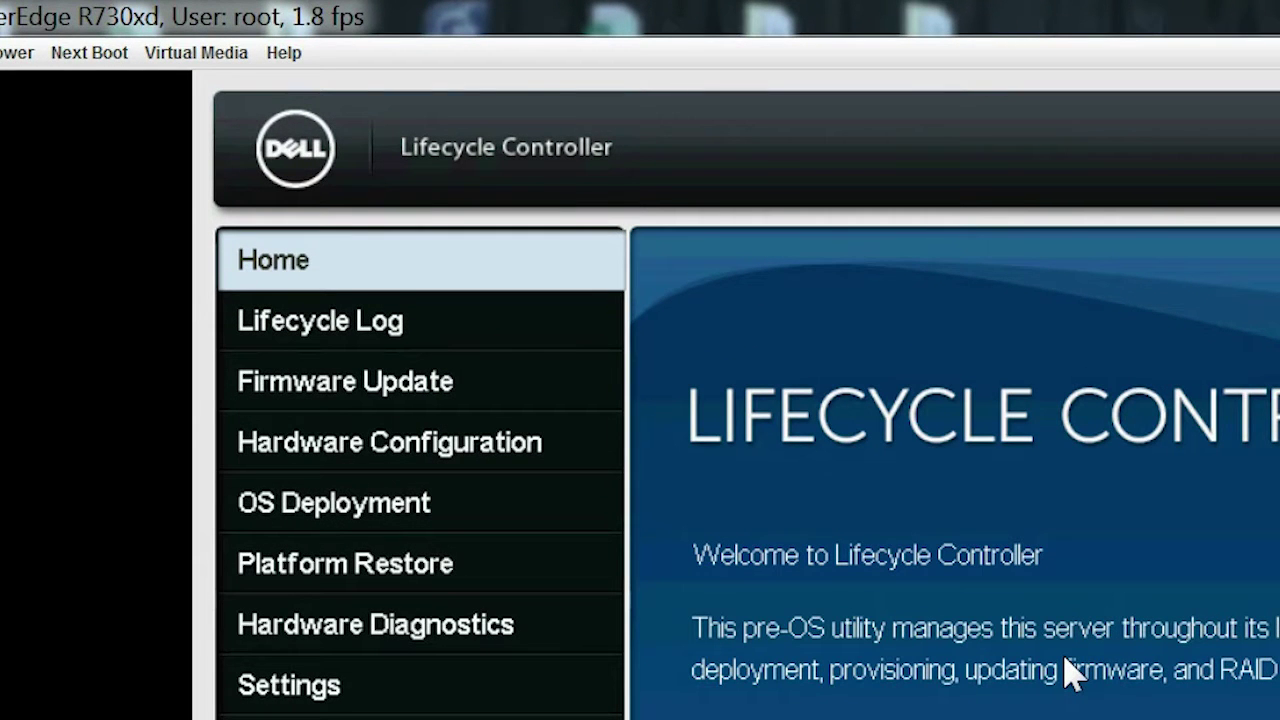
Connect virtual media and map 0RY81A00_B26921FB_12R2_MUI_DC.ISO from the OS-Images/win2k12r2 folder as the CD/DVD.
left_click(160, 62)
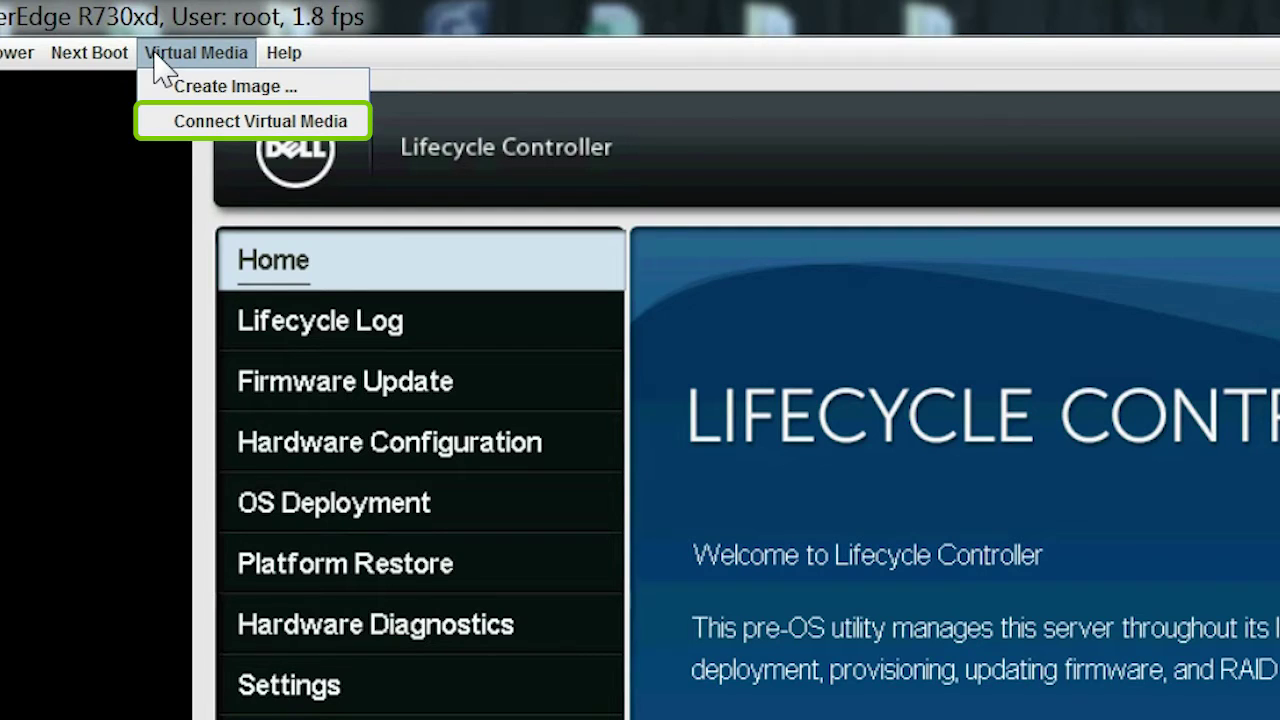
left_click(172, 122)
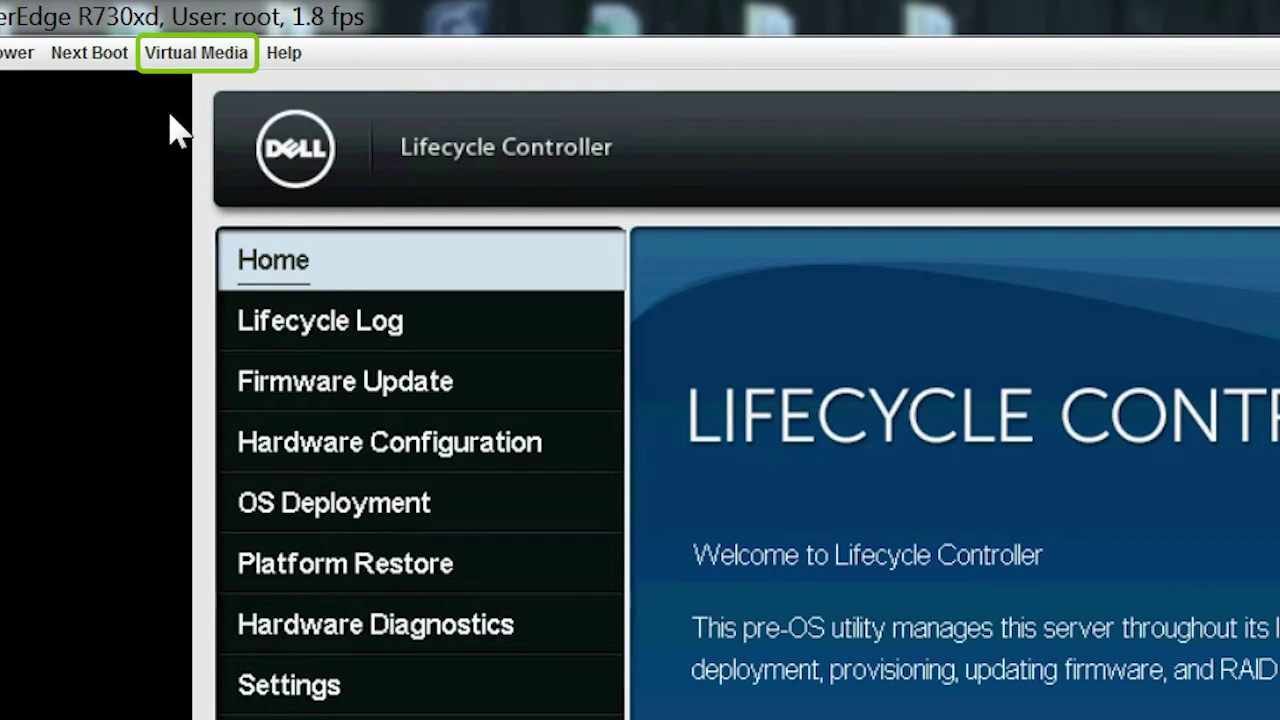
left_click(172, 58)
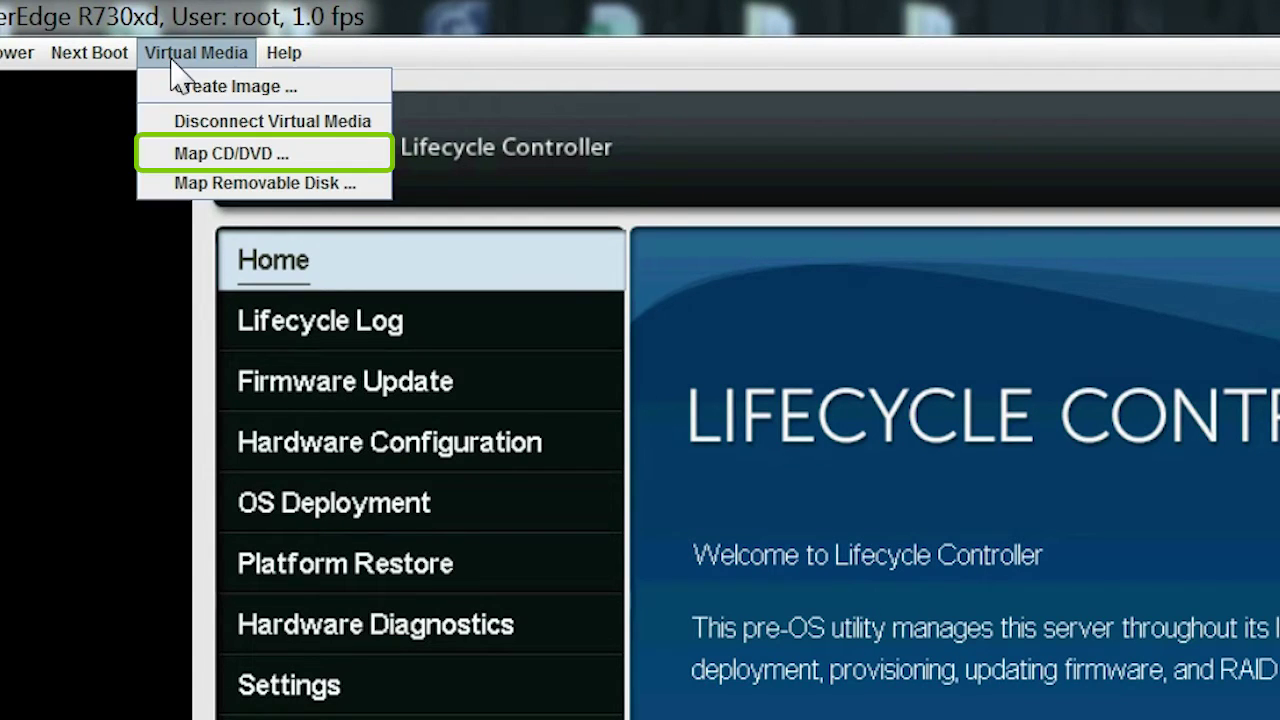
left_click(190, 155)
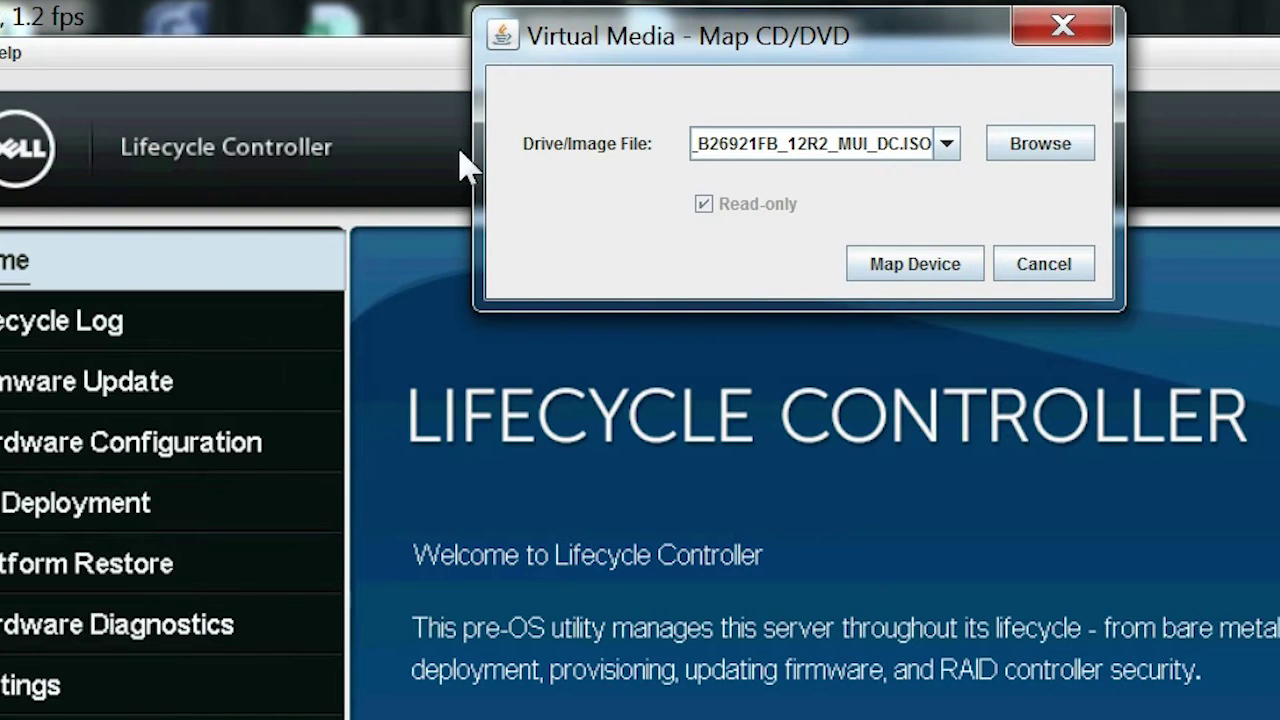
left_click(1055, 152)
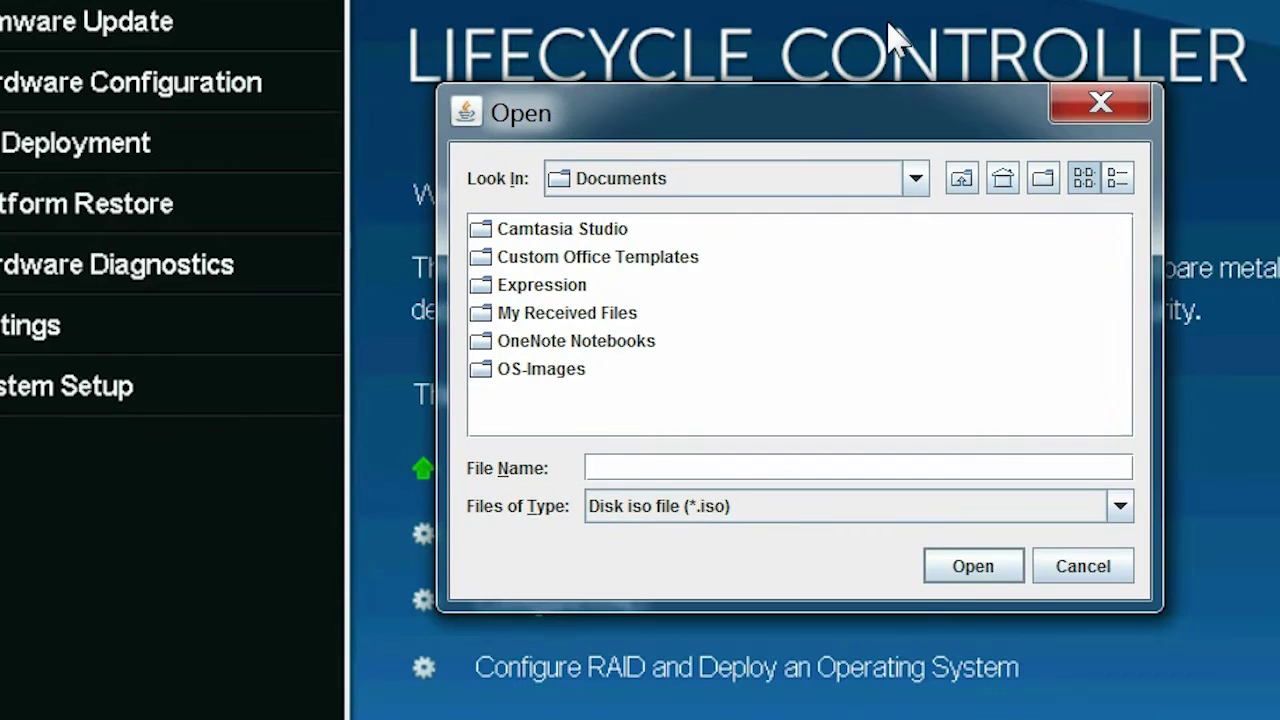
double_click(550, 549)
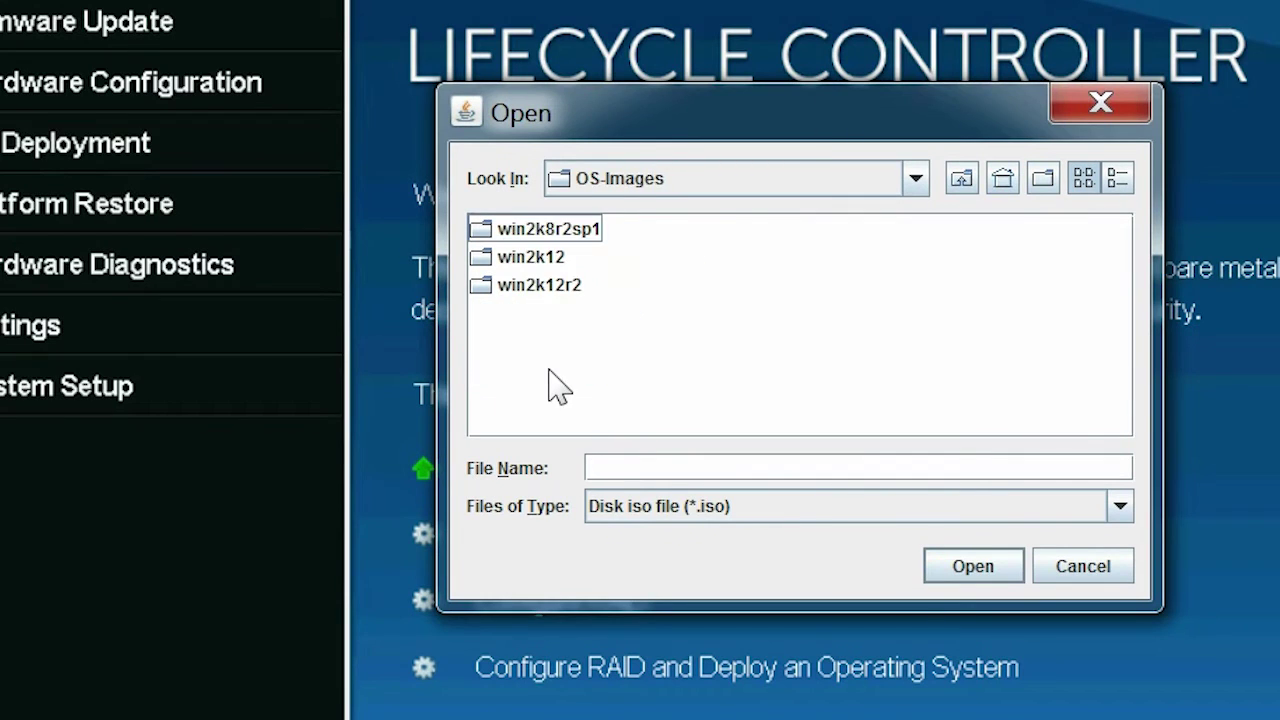
double_click(551, 287)
left_click(550, 240)
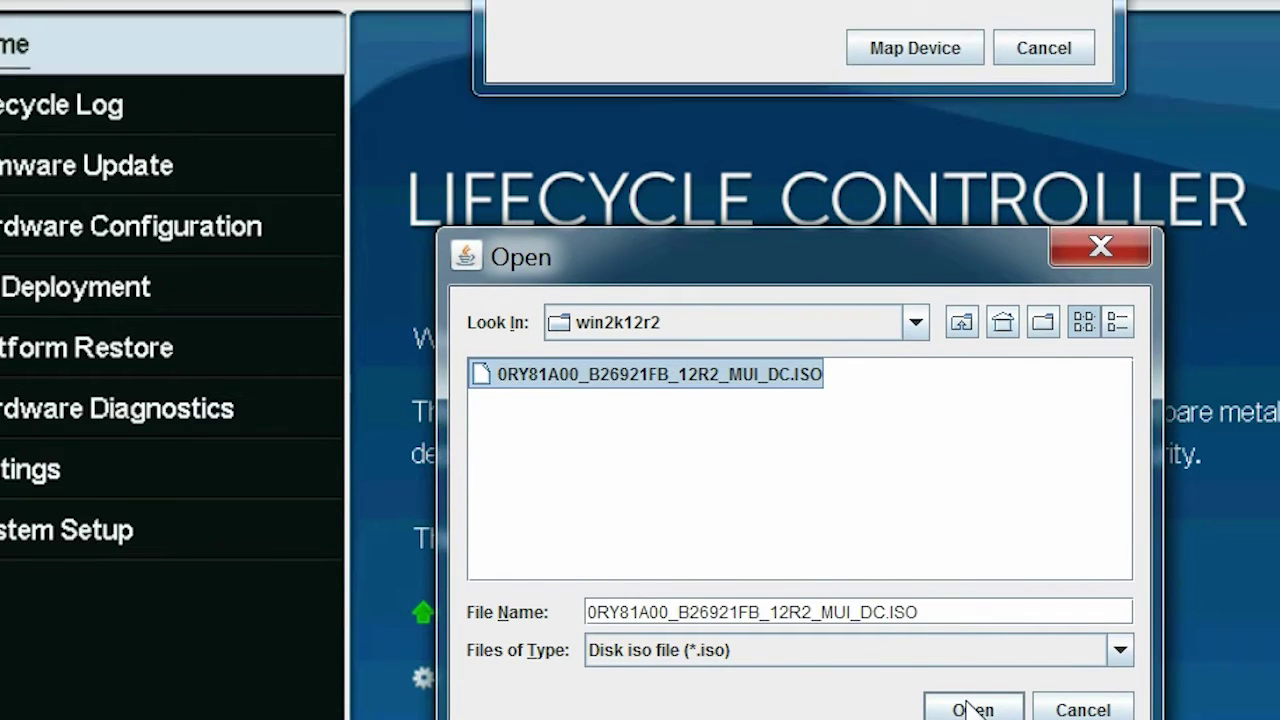
left_click(973, 566)
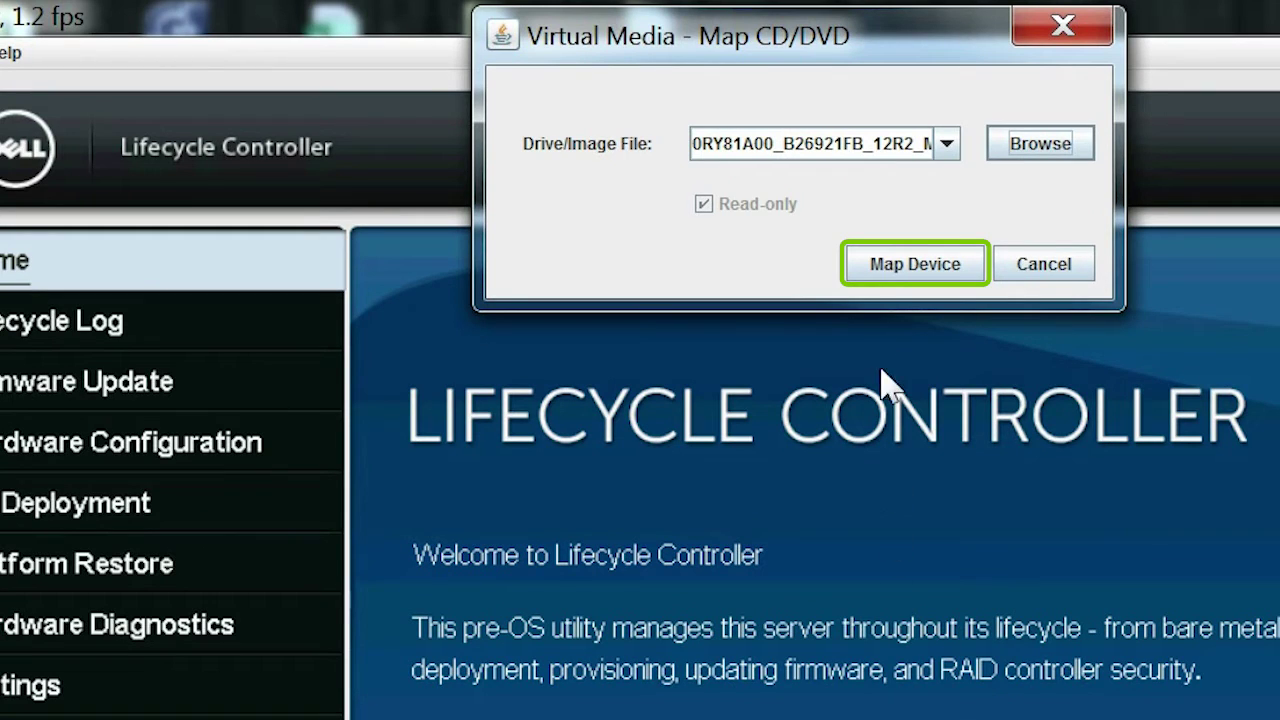
left_click(883, 271)
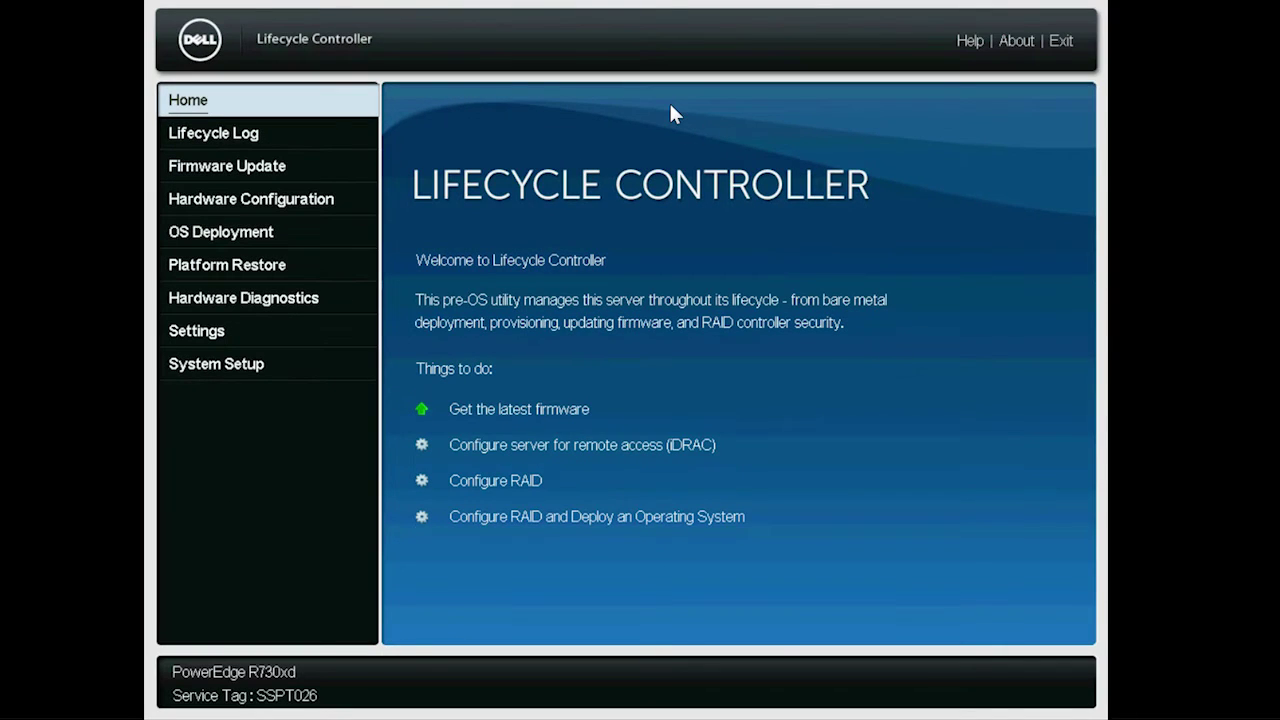
Start the Deploy OS wizard under OS Deployment and choose the Configure RAID First path.
left_click(262, 230)
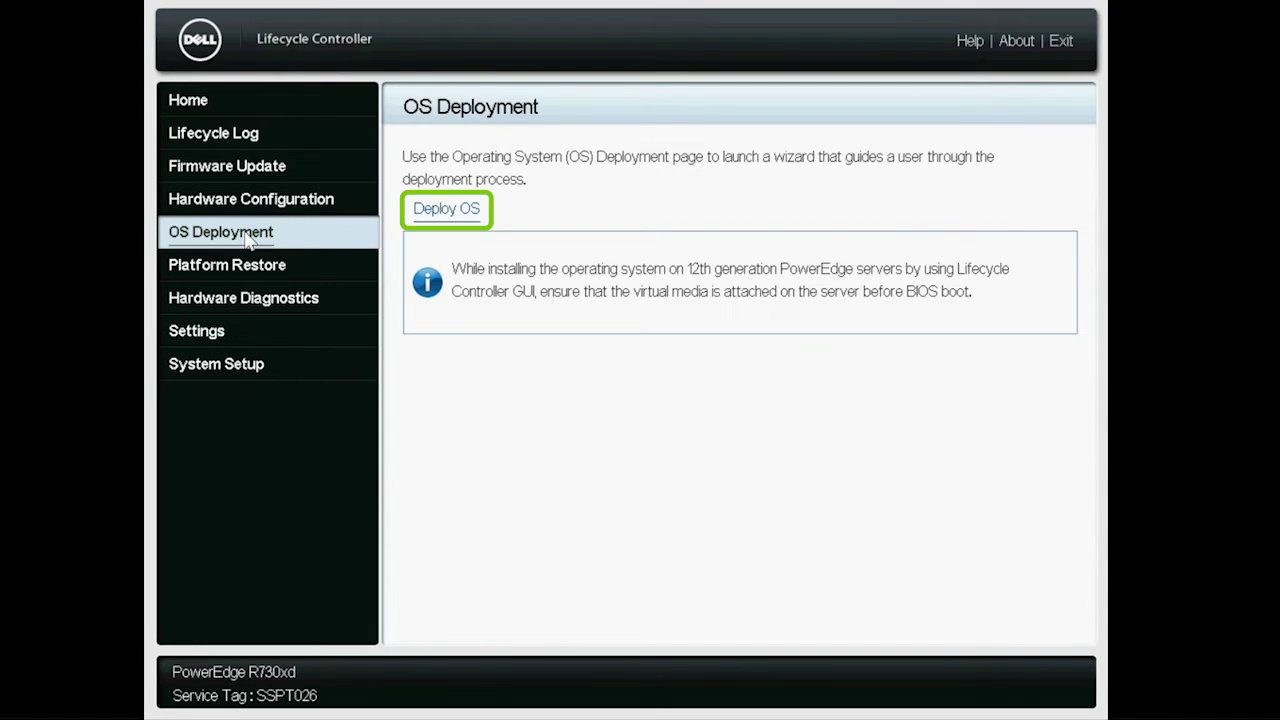
left_click(436, 216)
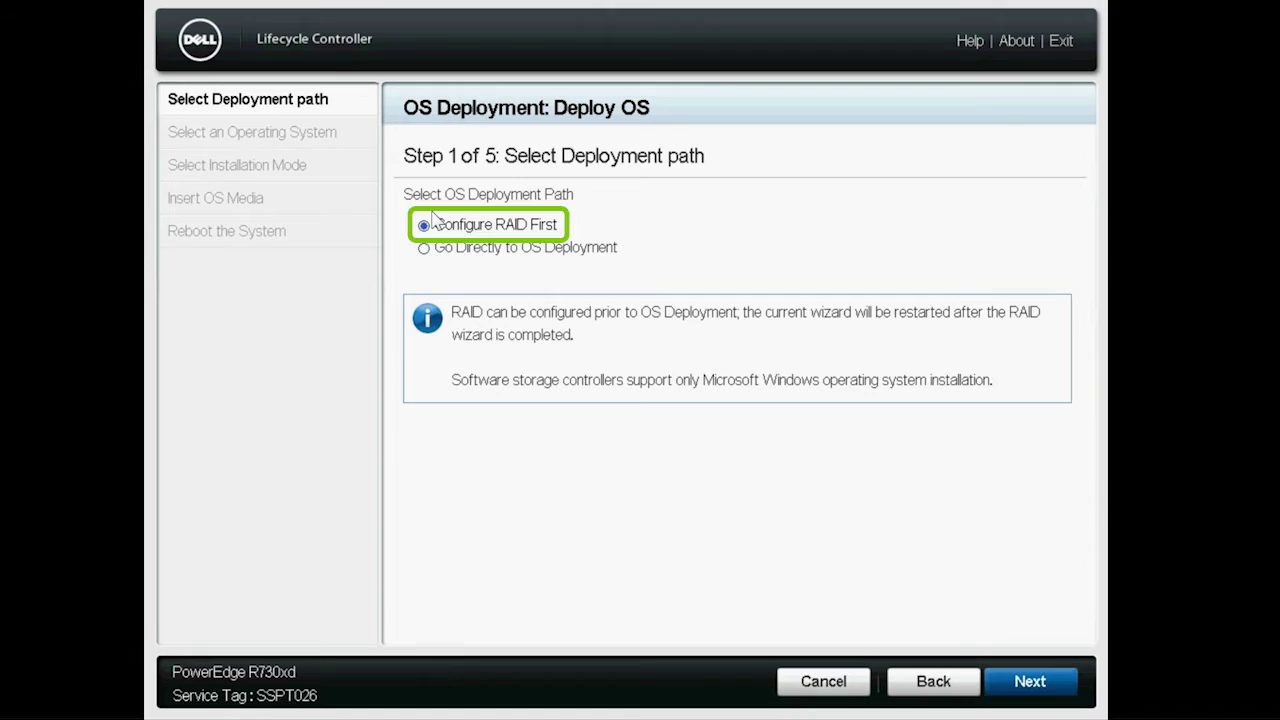
left_click(425, 228)
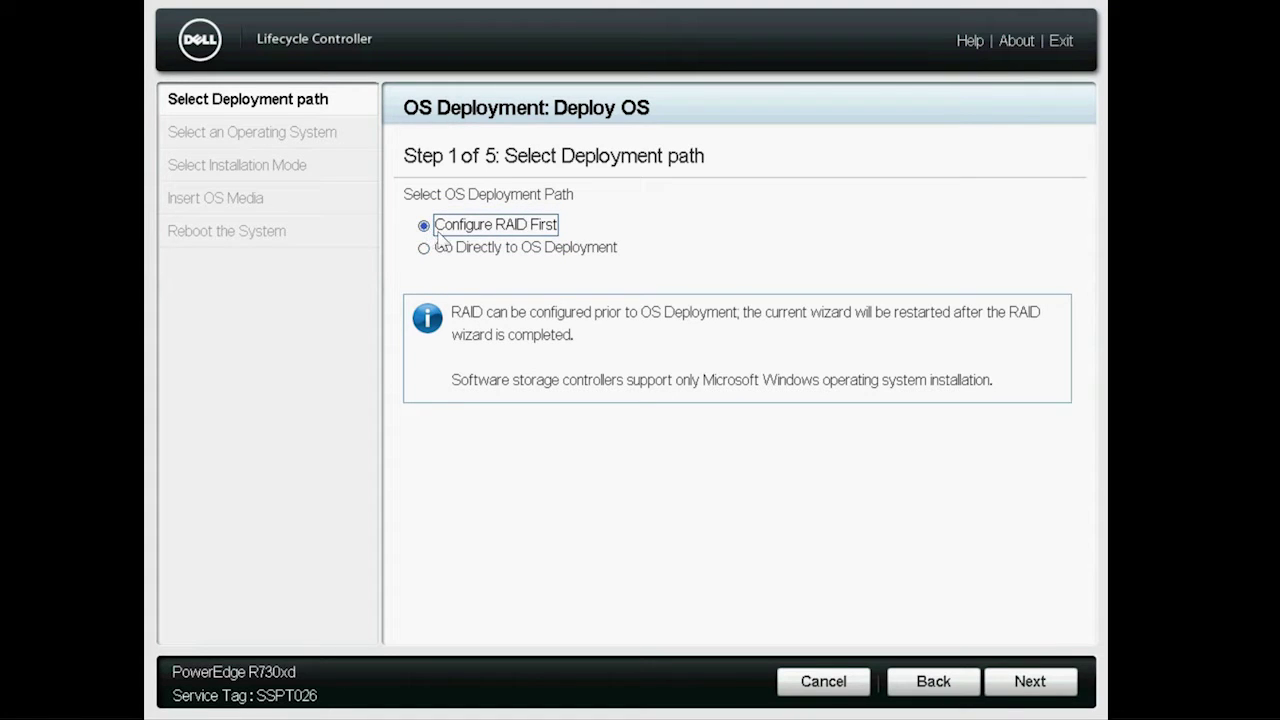
left_click(1058, 692)
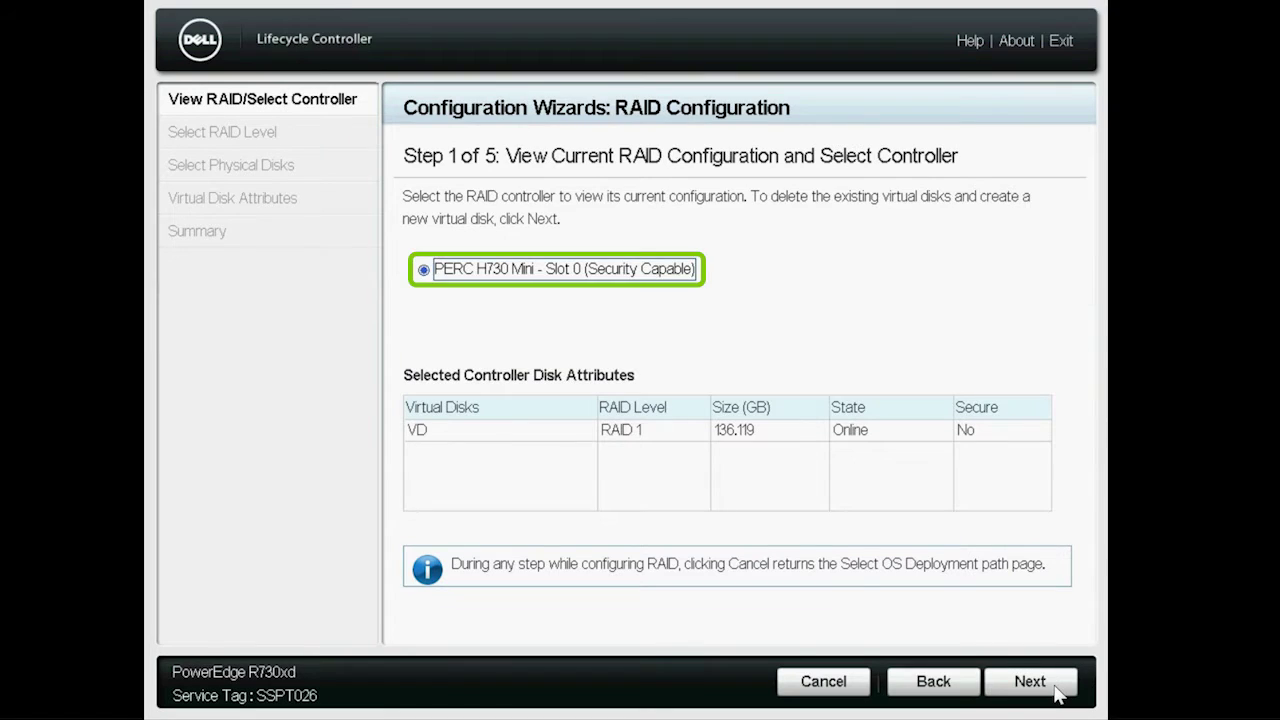
Choose the PERC H730 Mini - Slot 0 controller and set the virtual disk's level to RAID 1.
left_click(427, 276)
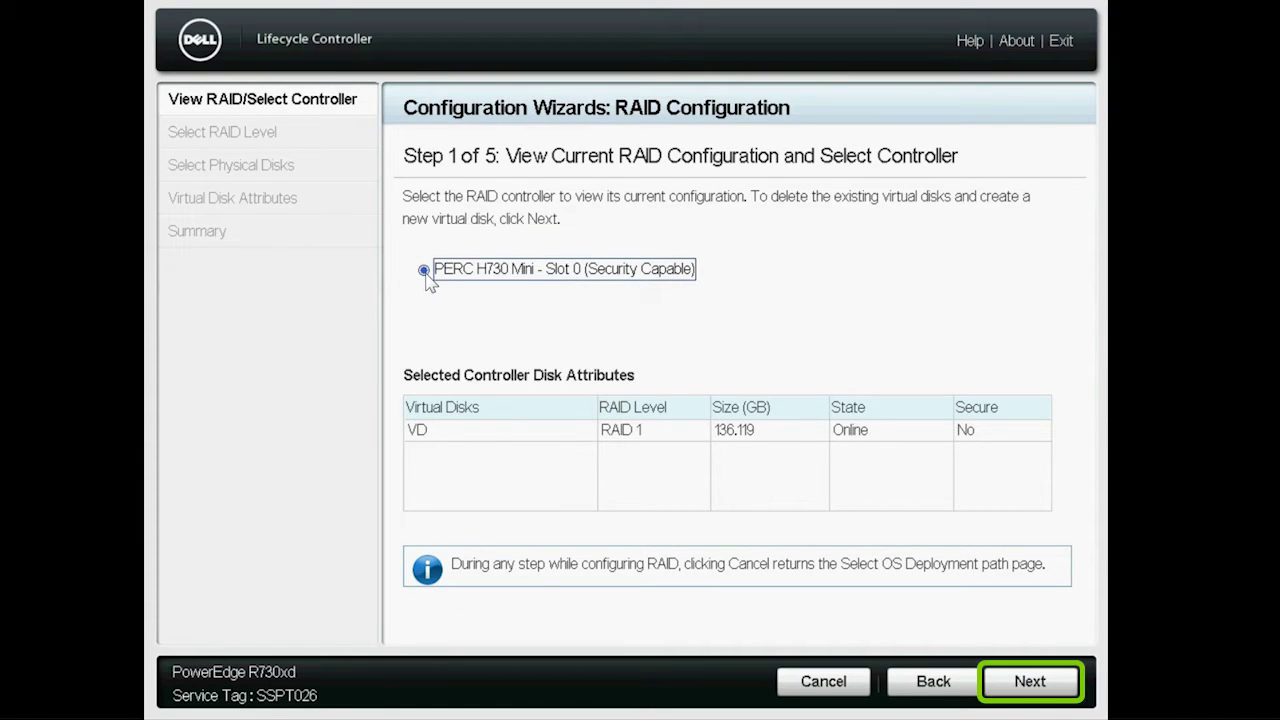
left_click(1030, 682)
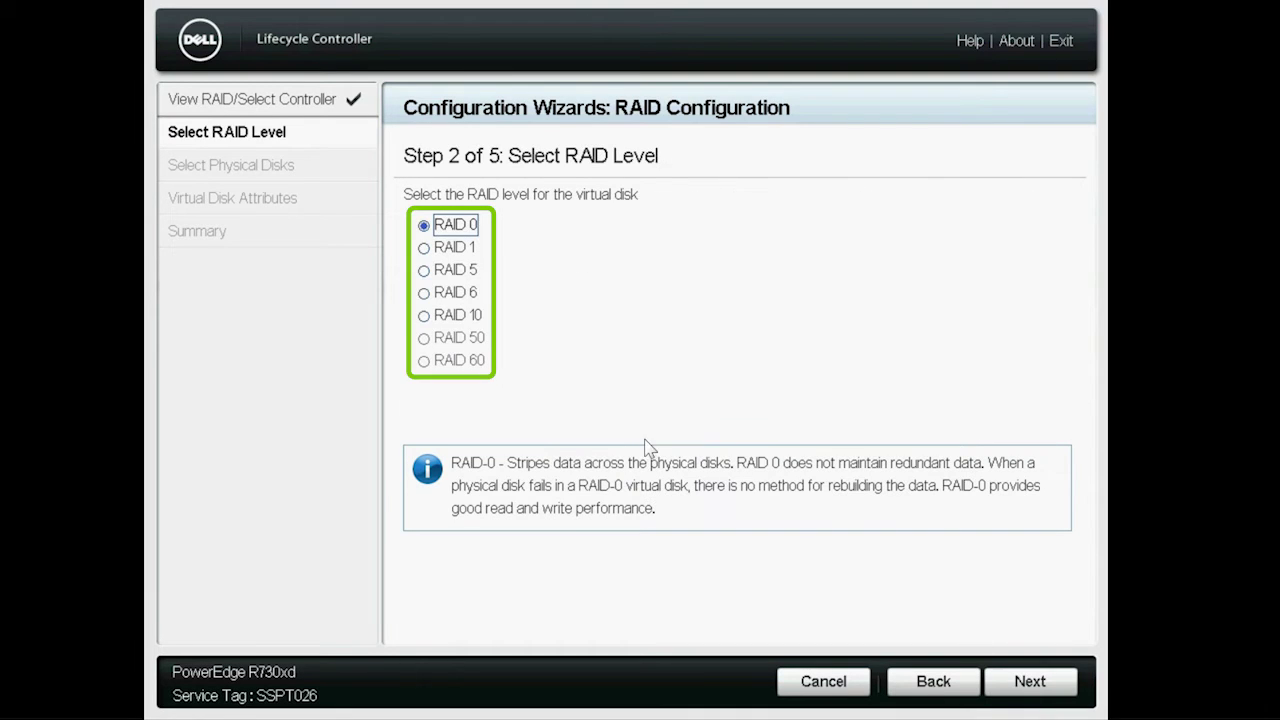
left_click(424, 248)
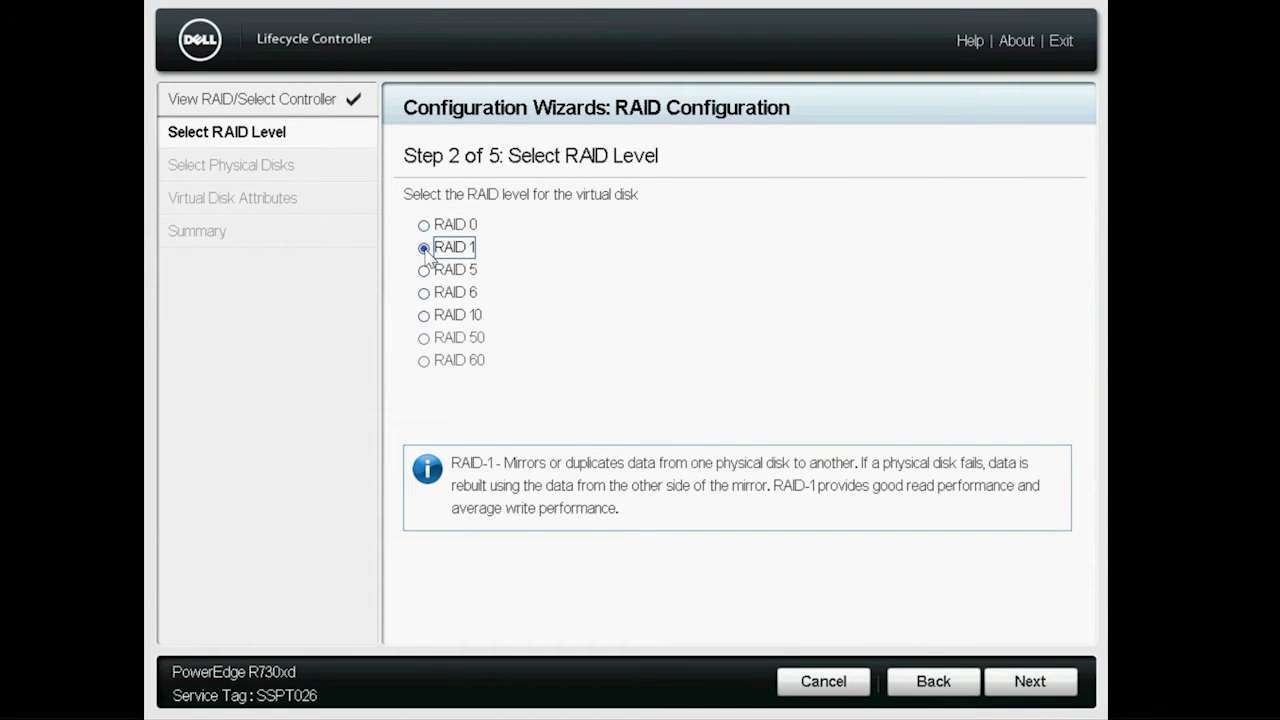
left_click(1048, 686)
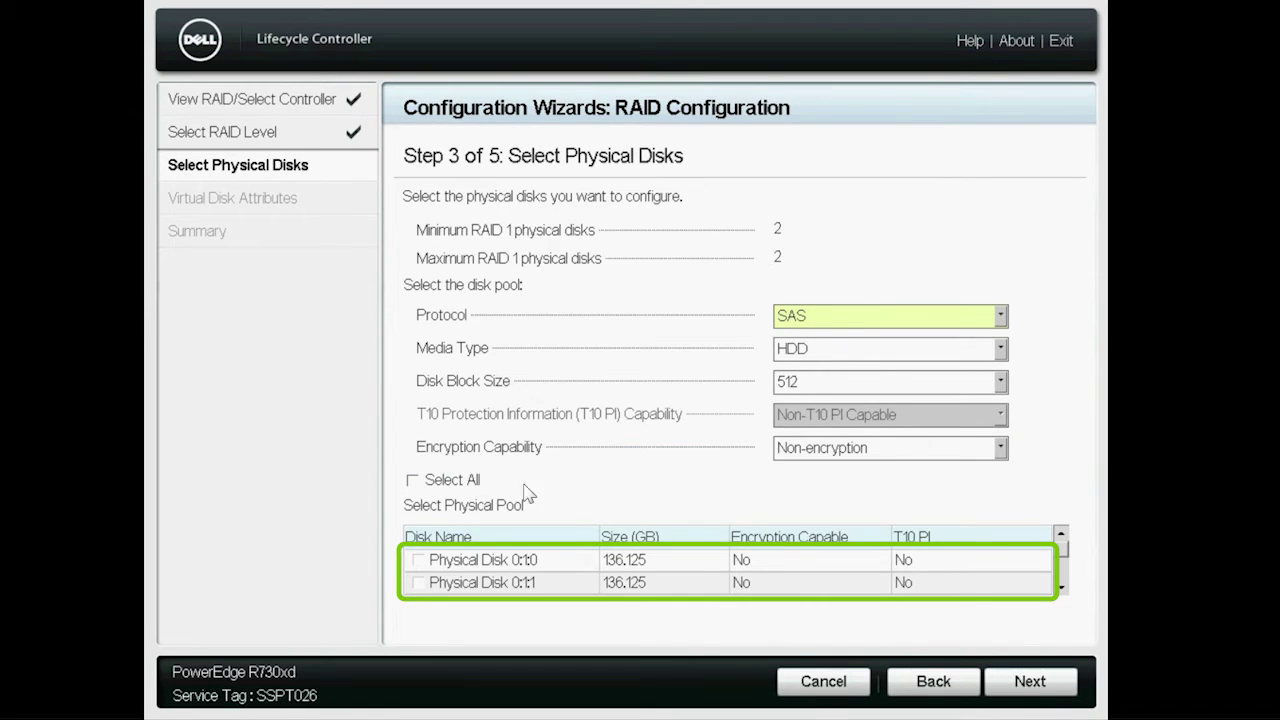
Include Physical Disk 0:1:0 and Physical Disk 0:1:1 in the RAID 1 virtual disk and continue to its attributes.
left_click(418, 560)
left_click(419, 583)
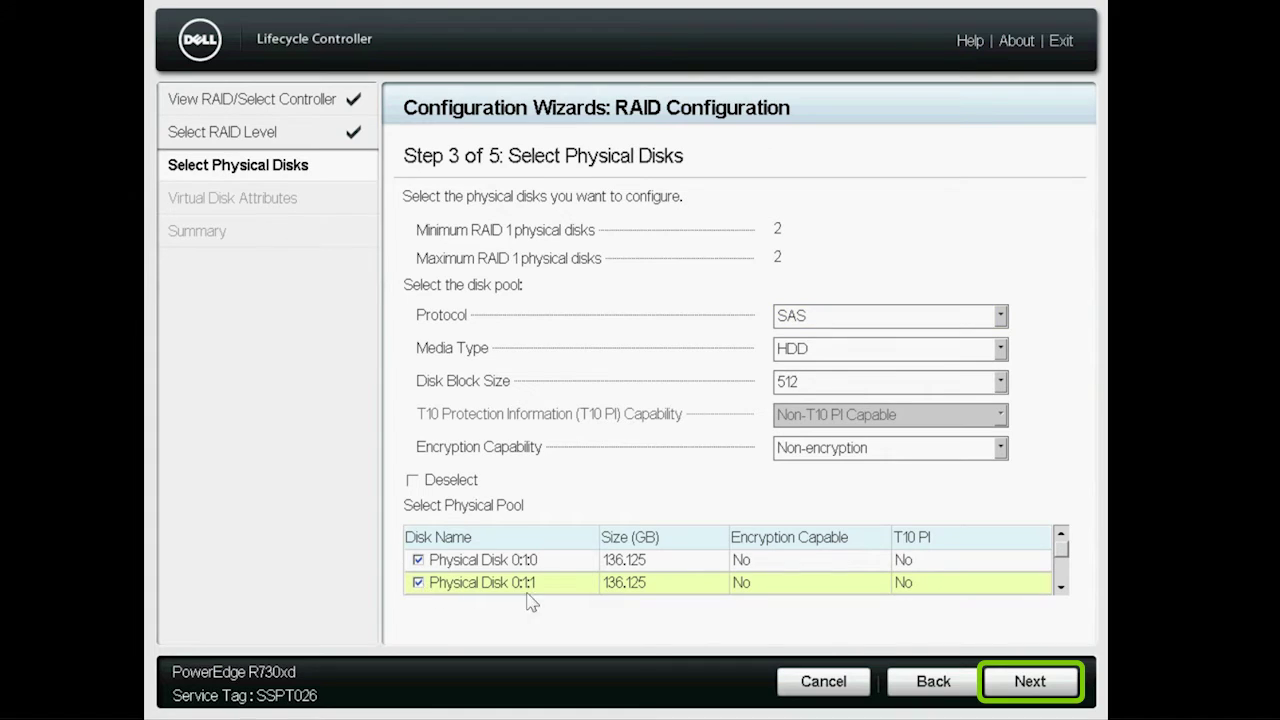
left_click(1030, 682)
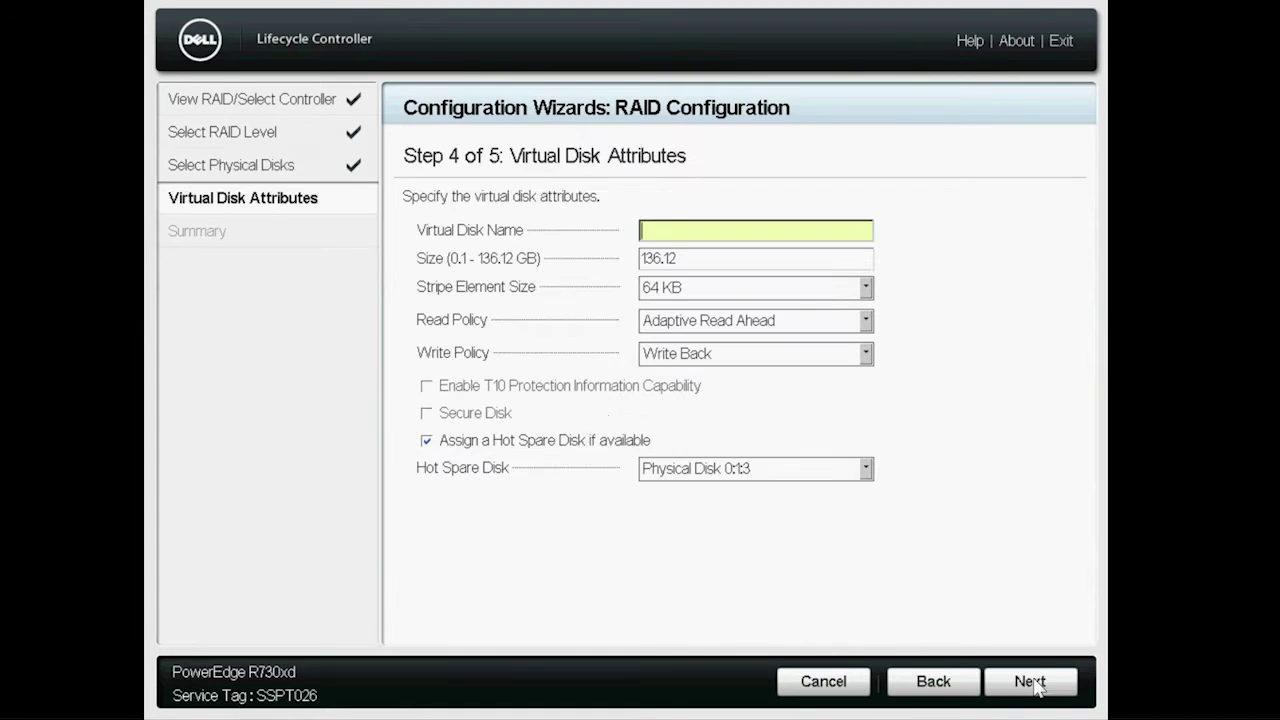
Name the virtual disk VD and apply the RAID configuration, accepting the loss of the existing virtual disks.
left_click(700, 233)
type("VD")
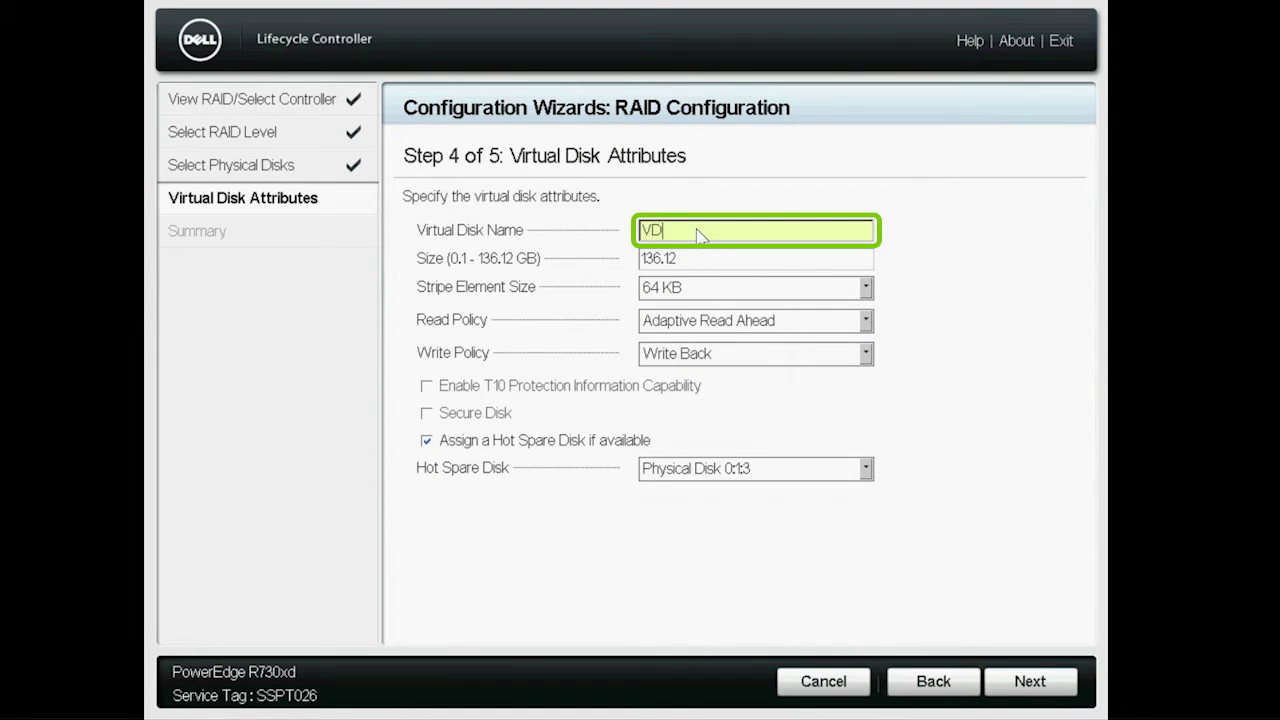
left_click(1050, 684)
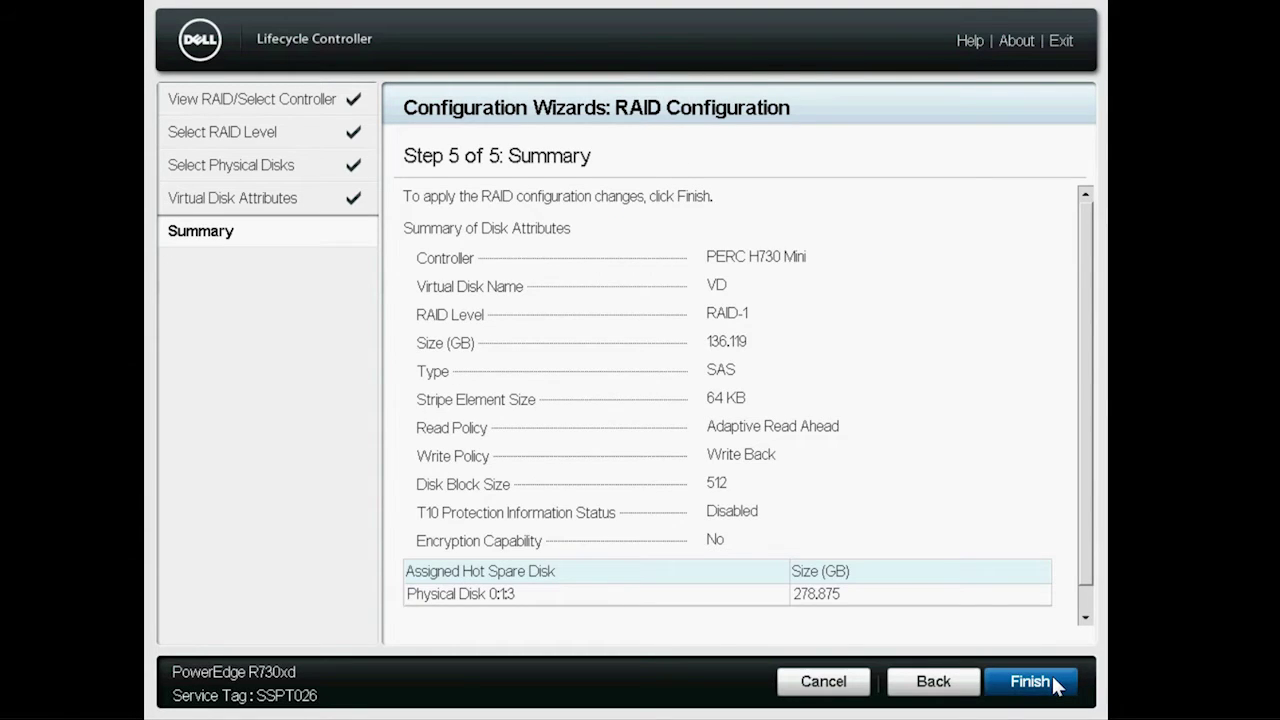
left_click(1055, 684)
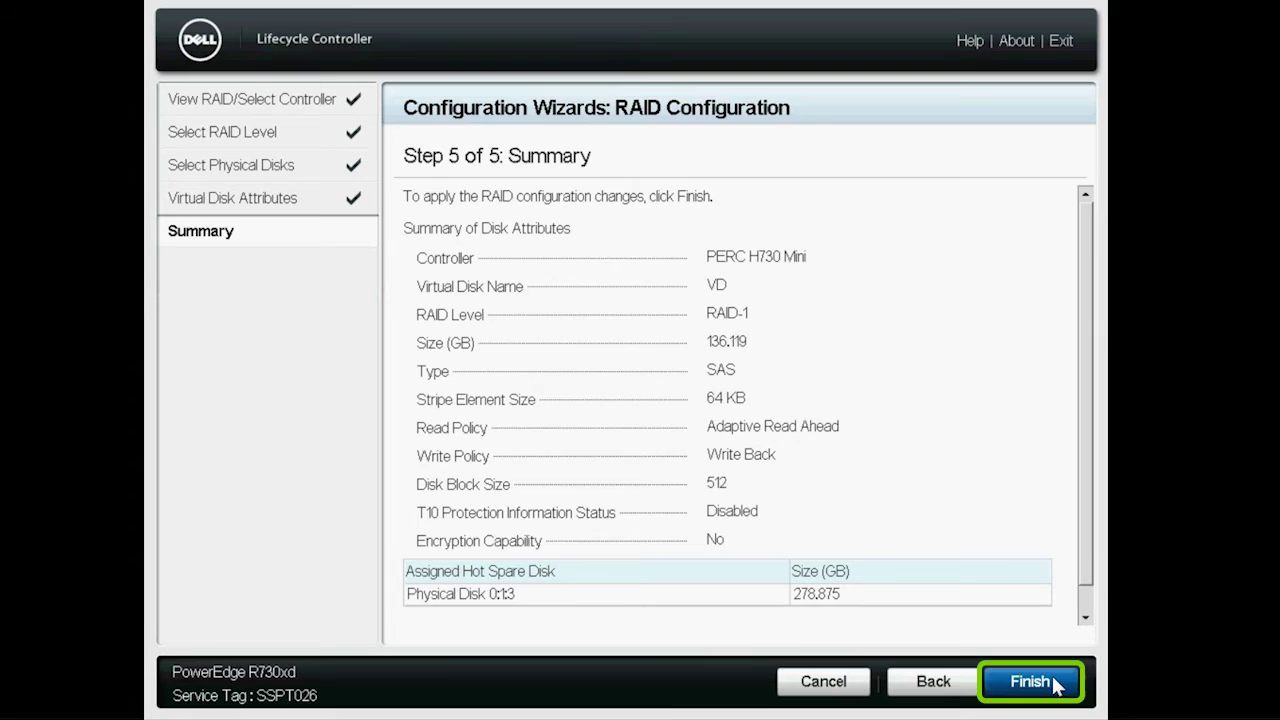
left_click(1055, 684)
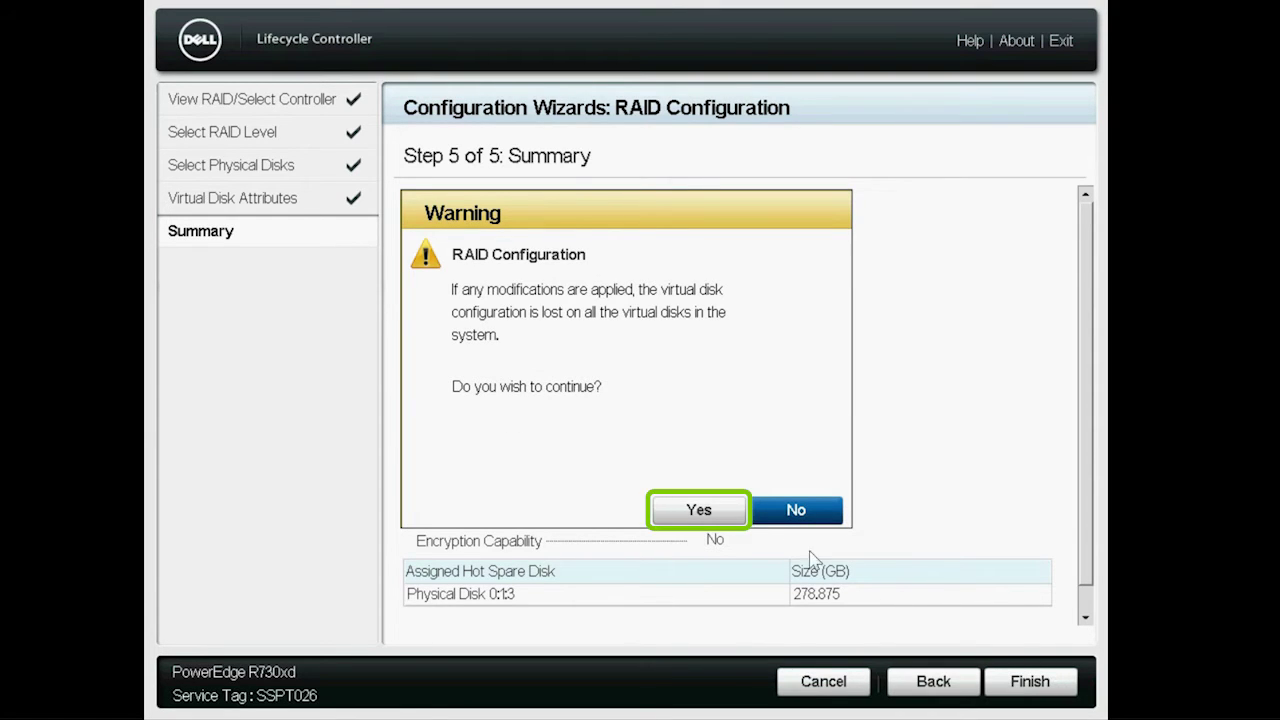
left_click(718, 514)
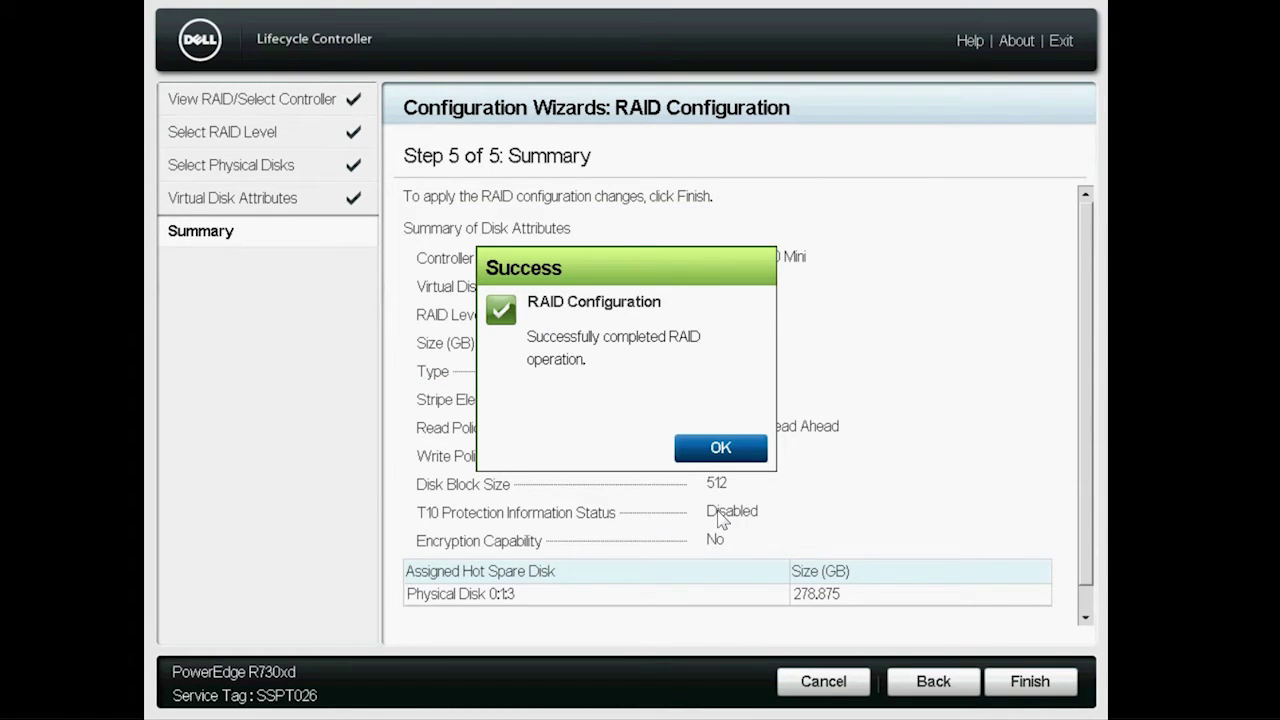
left_click(726, 450)
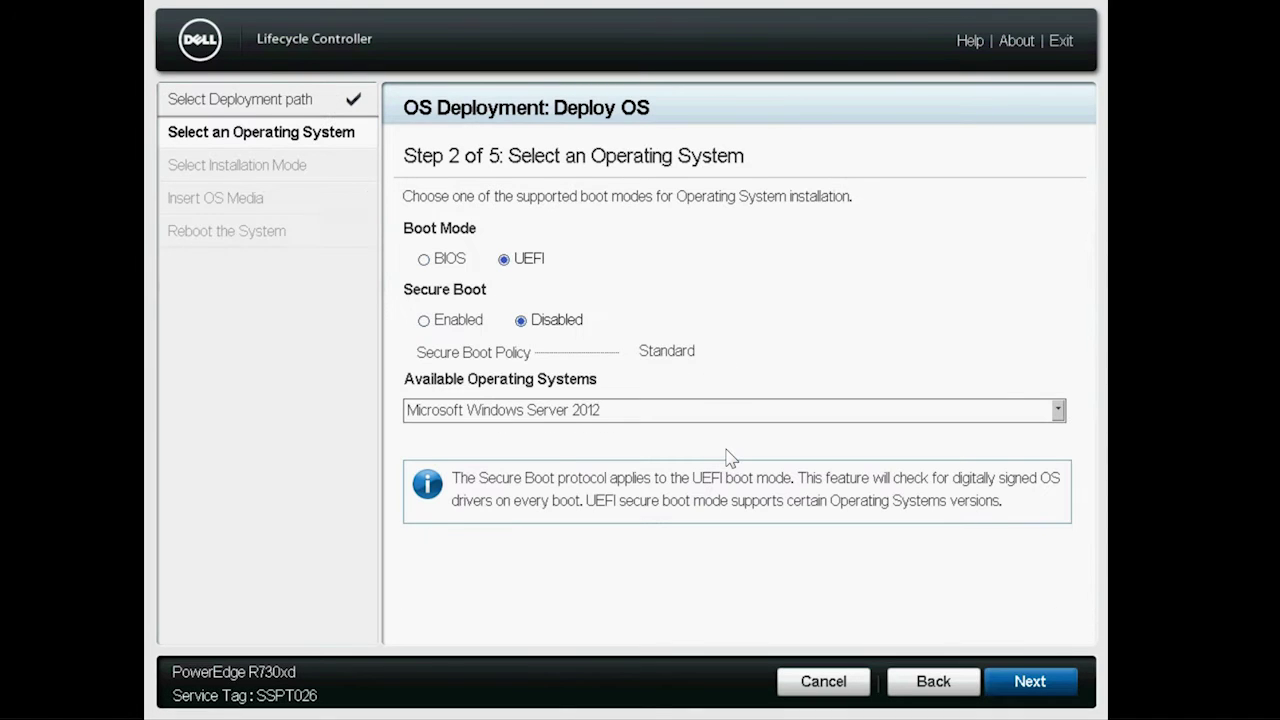
Set the boot mode to UEFI with Secure Boot enabled and choose Microsoft Windows Server 2012 R2 as the operating system.
left_click(505, 262)
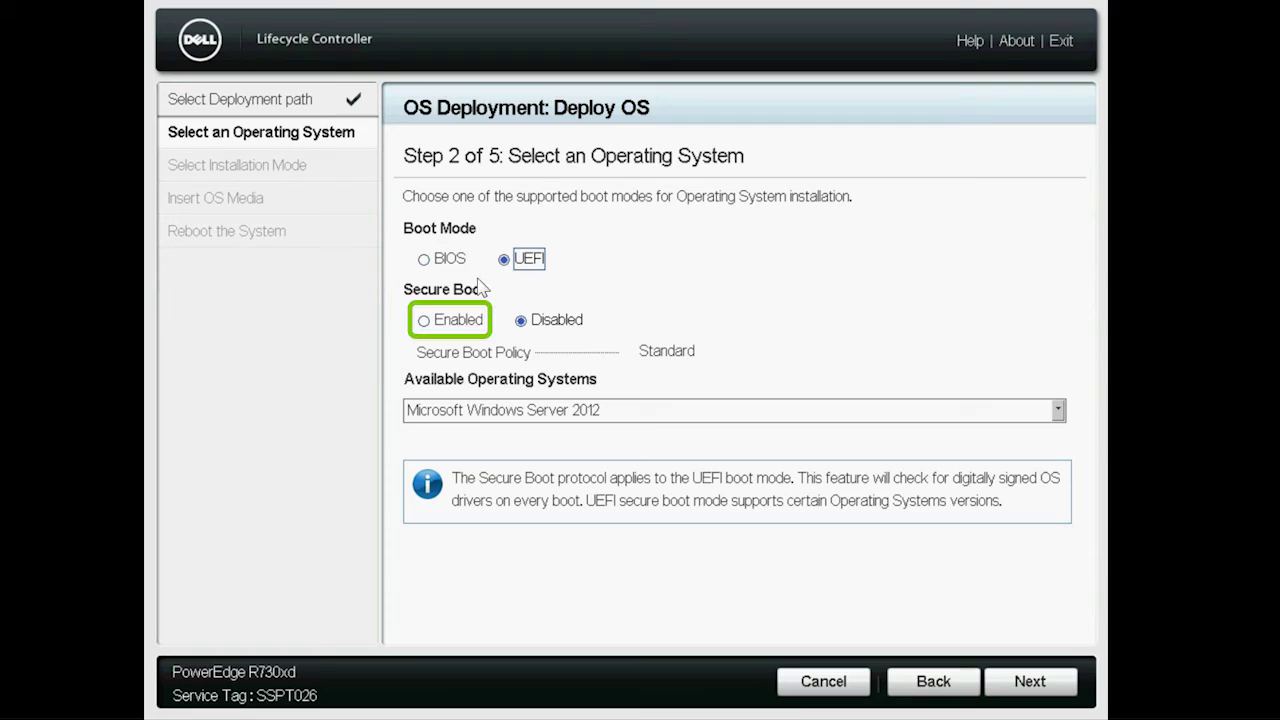
left_click(424, 322)
left_click(424, 321)
left_click(461, 412)
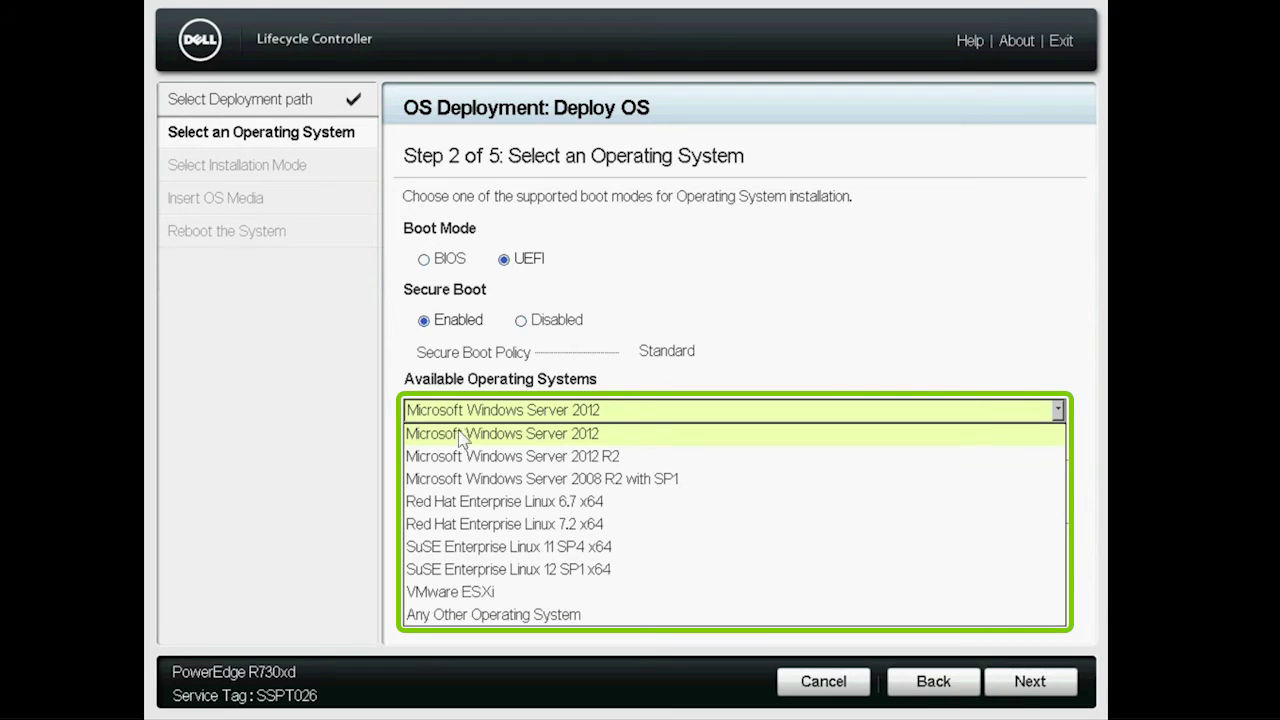
left_click(461, 464)
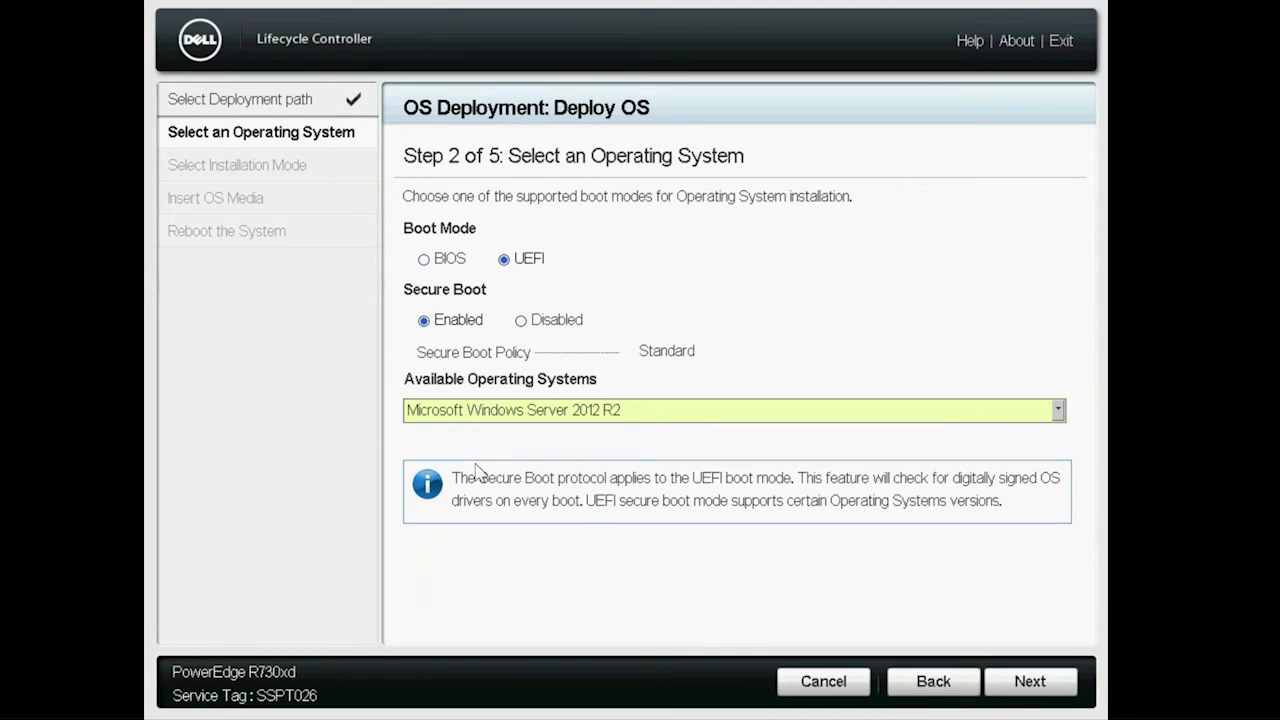
left_click(1045, 690)
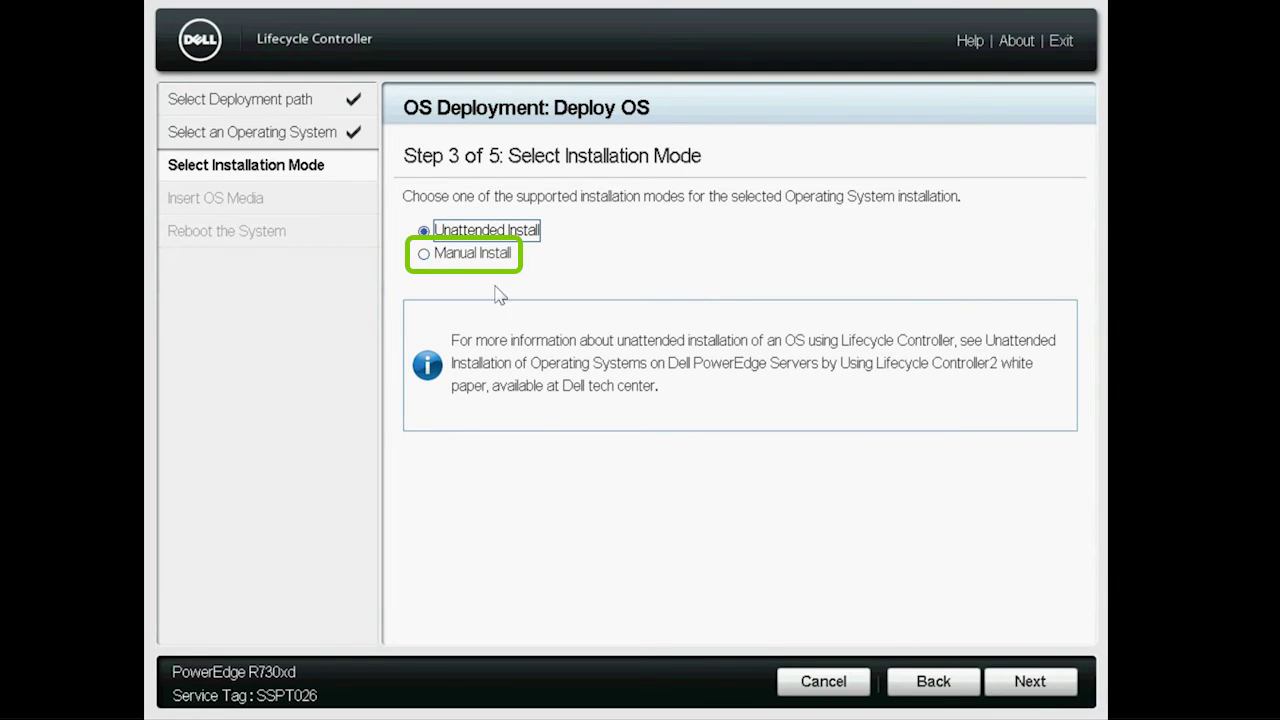
Choose Manual Install, accept the OS media, and finish the deployment wizard to reboot into the installation.
left_click(431, 257)
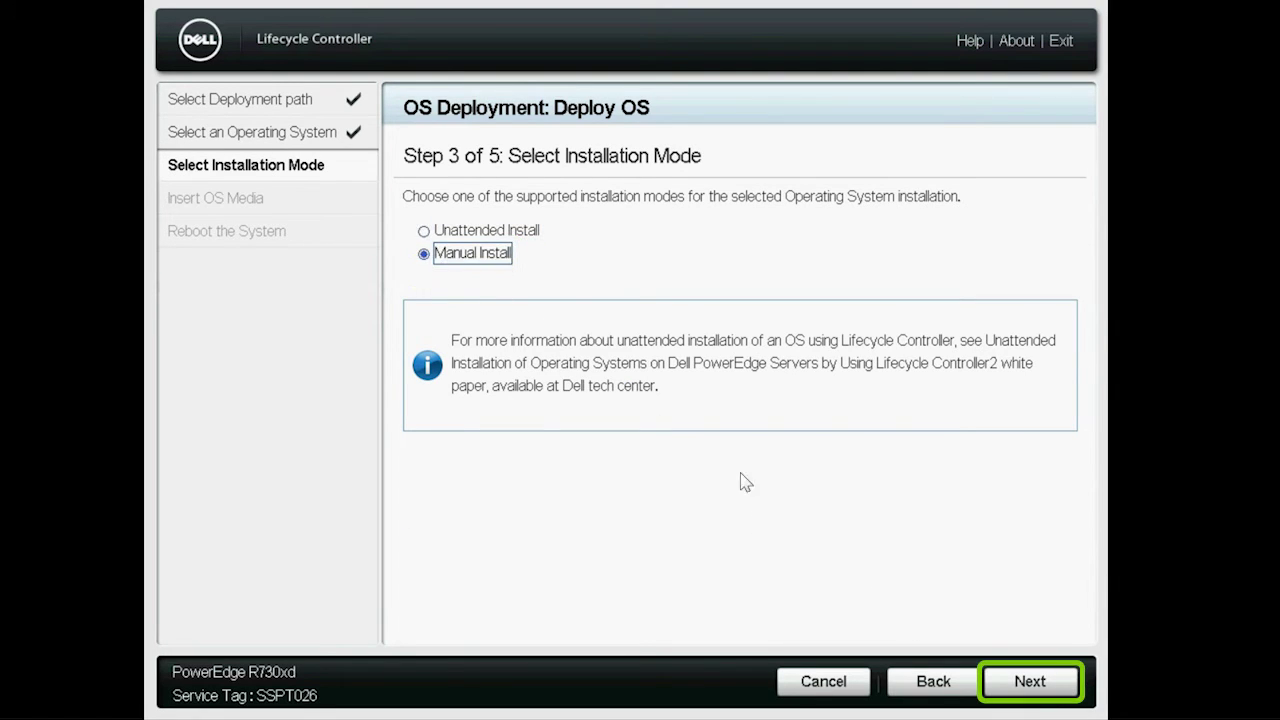
left_click(1074, 700)
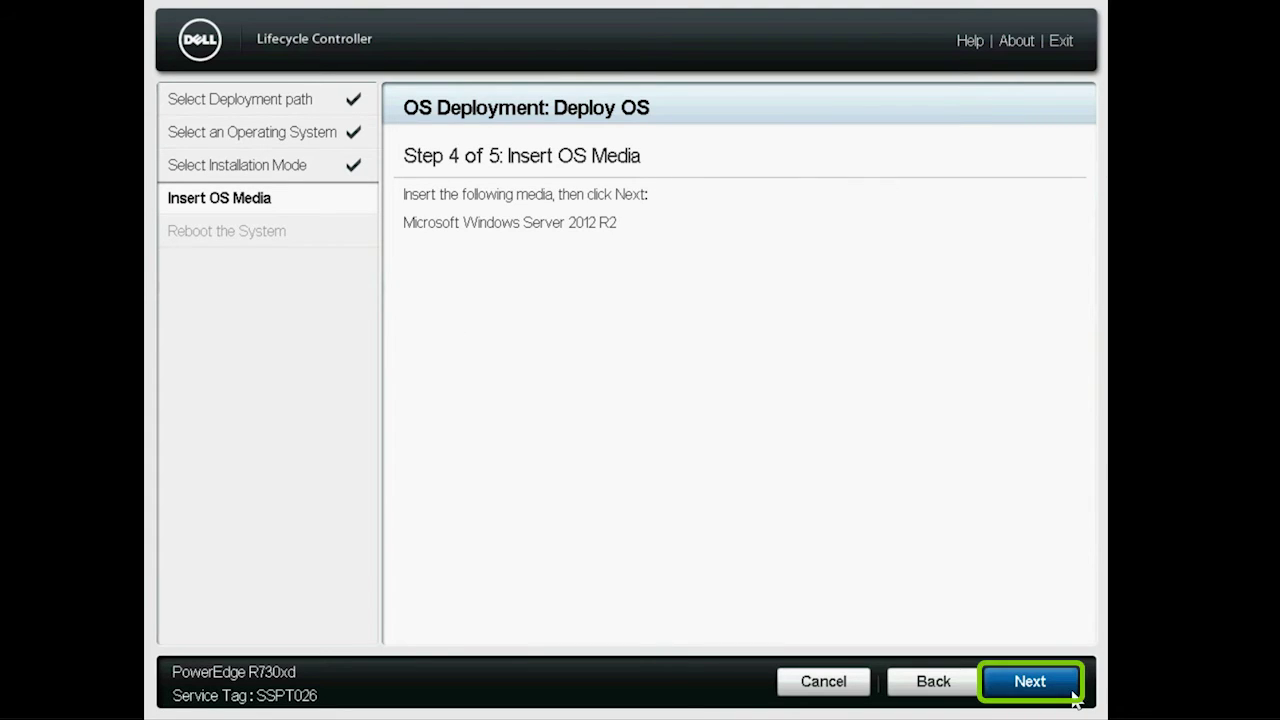
left_click(1074, 700)
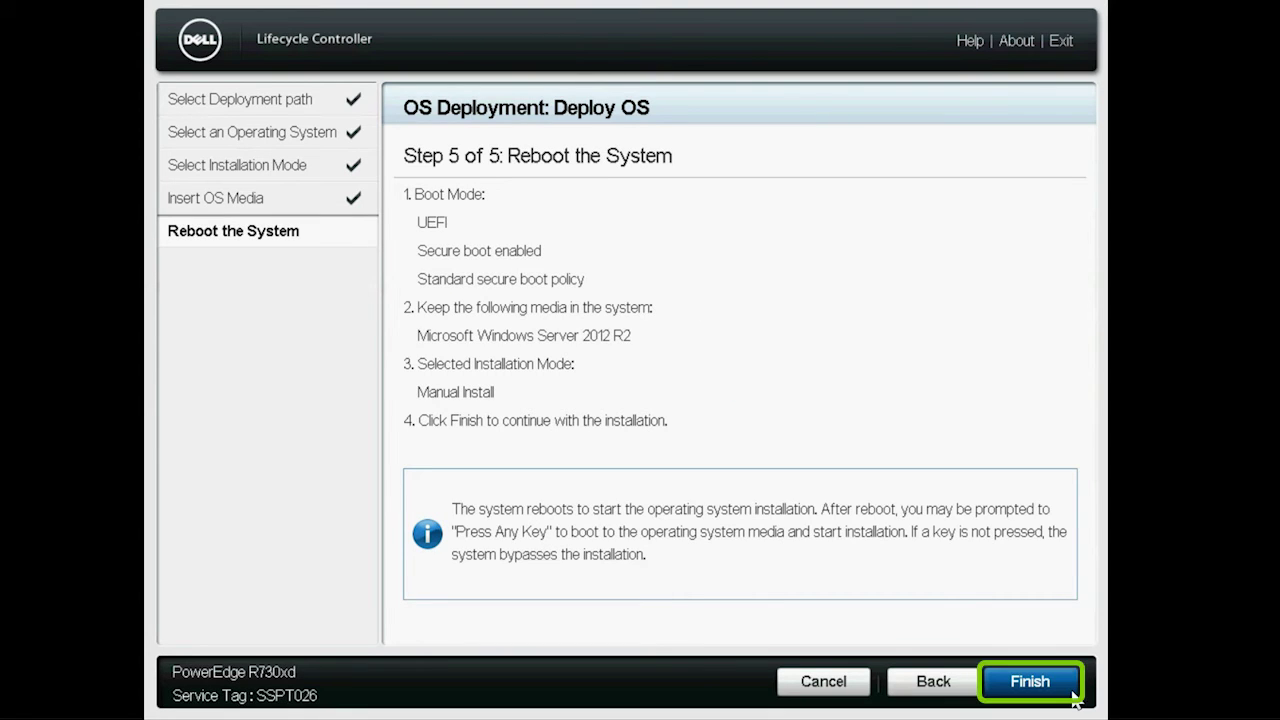
left_click(1070, 694)
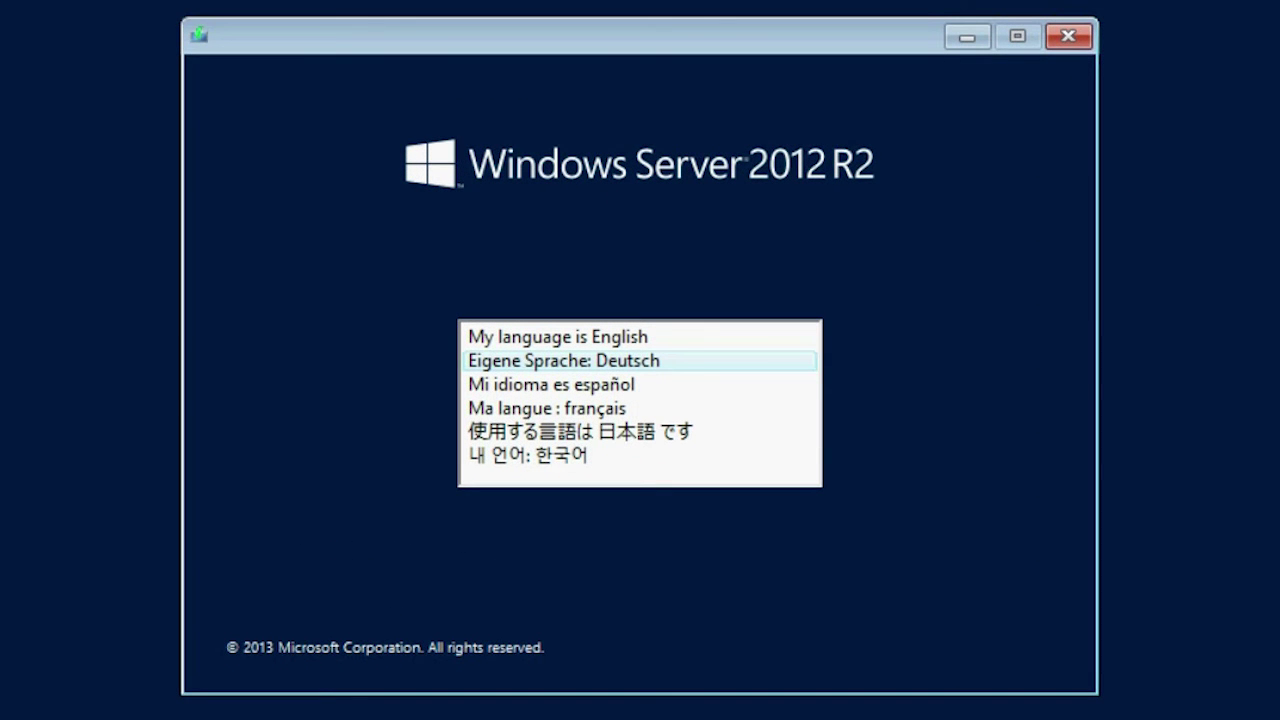
Choose English as the Windows Setup language and accept the English (United States) and US keyboard preferences.
left_click(615, 337)
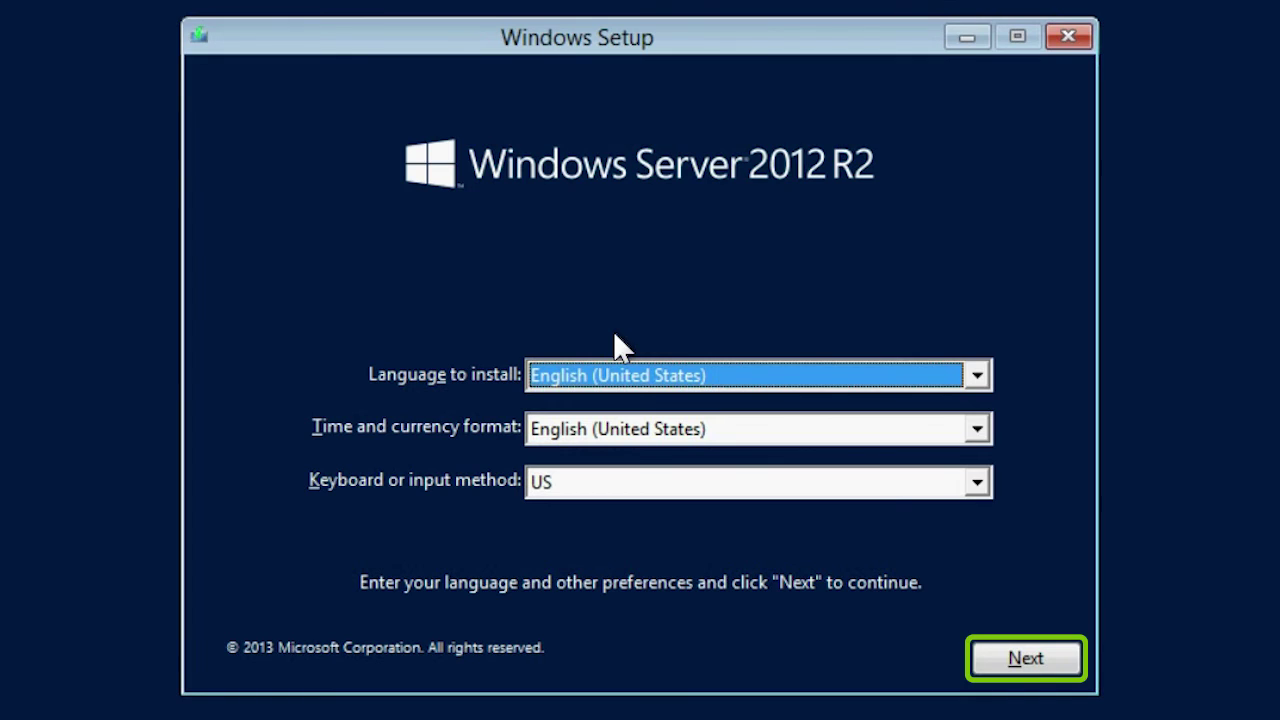
left_click(1054, 652)
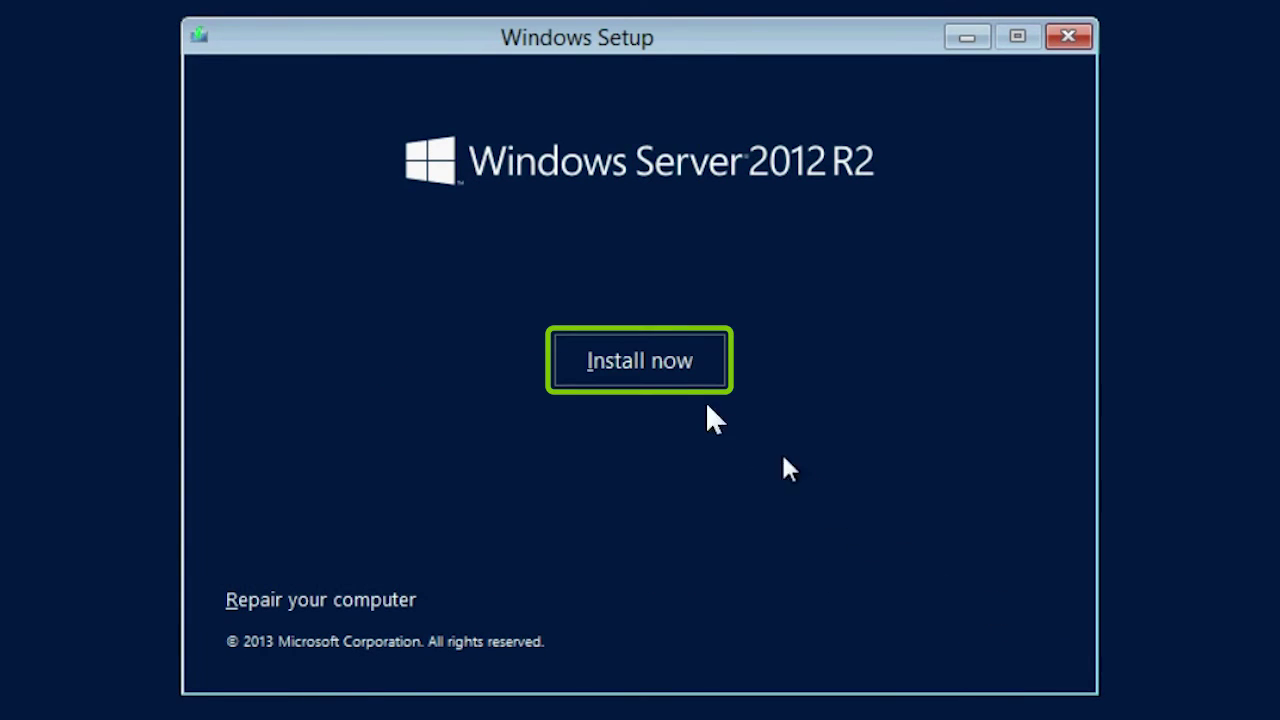
Start the Windows installation and choose the Windows Server 2012 R2 Datacenter (Server with a GUI) edition.
left_click(636, 368)
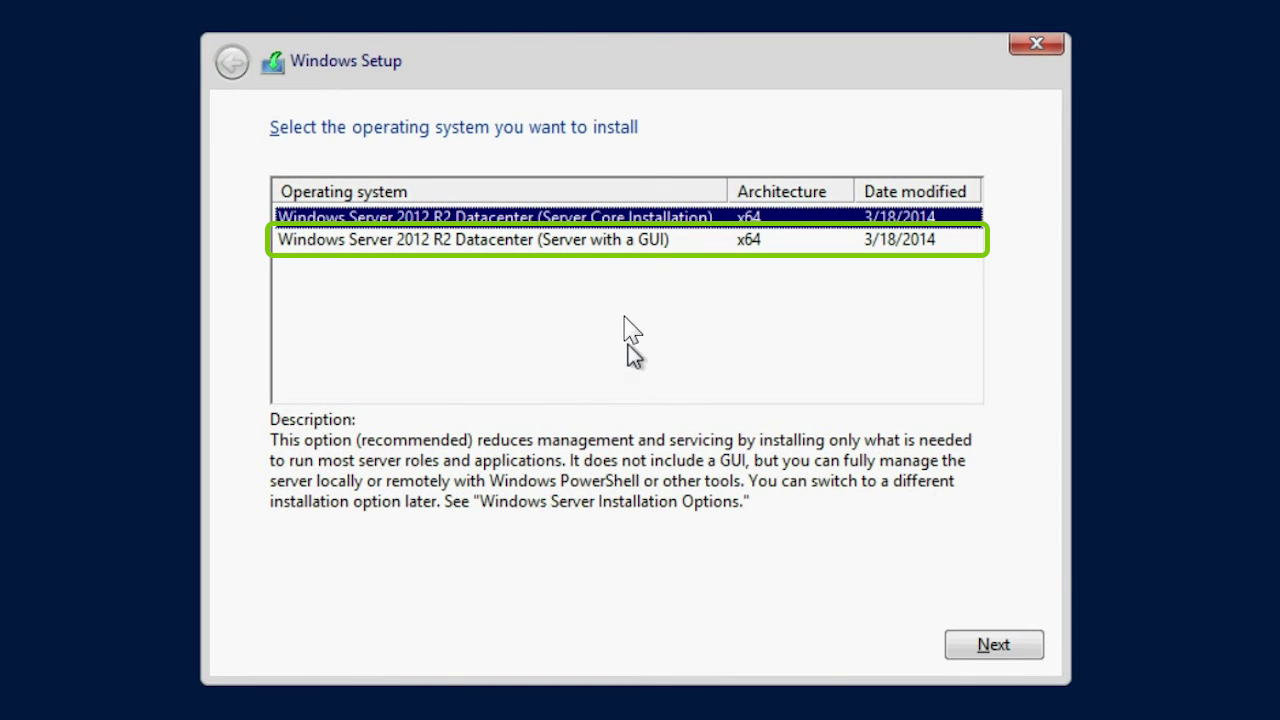
left_click(620, 245)
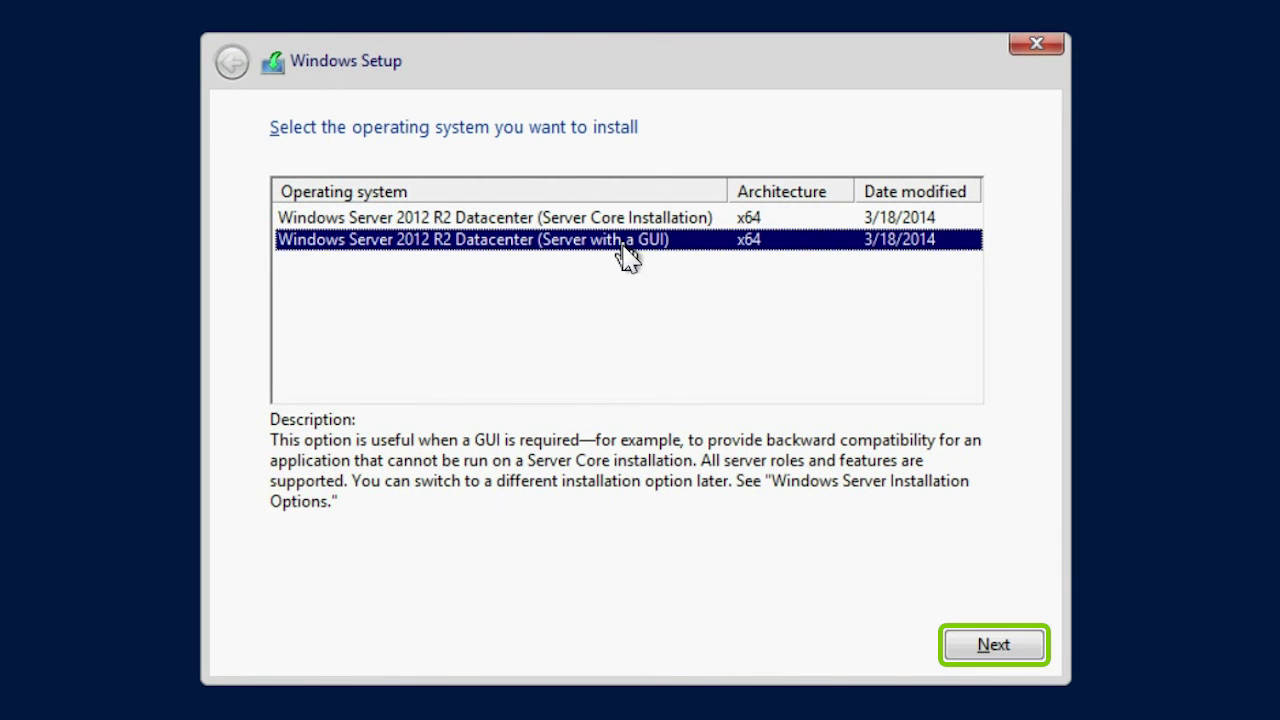
left_click(995, 646)
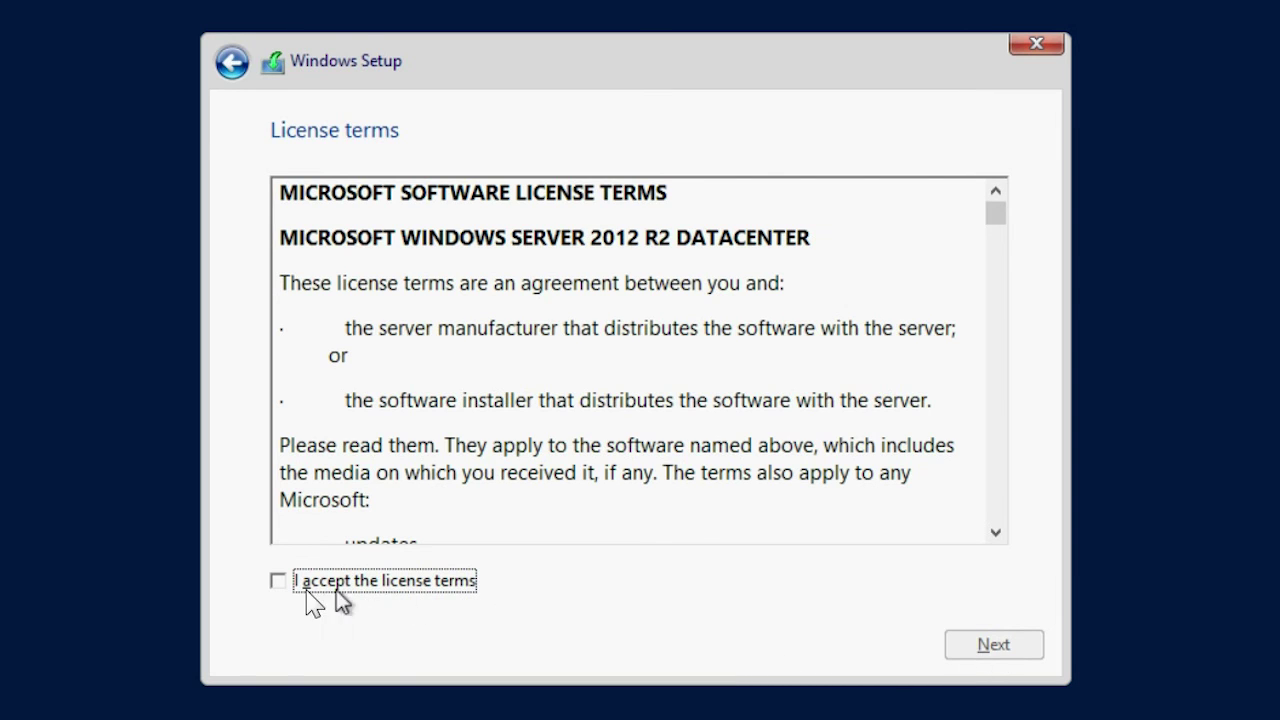
Accept the license terms and start a custom, Windows-only installation on the Drive 0 unallocated space.
left_click(282, 584)
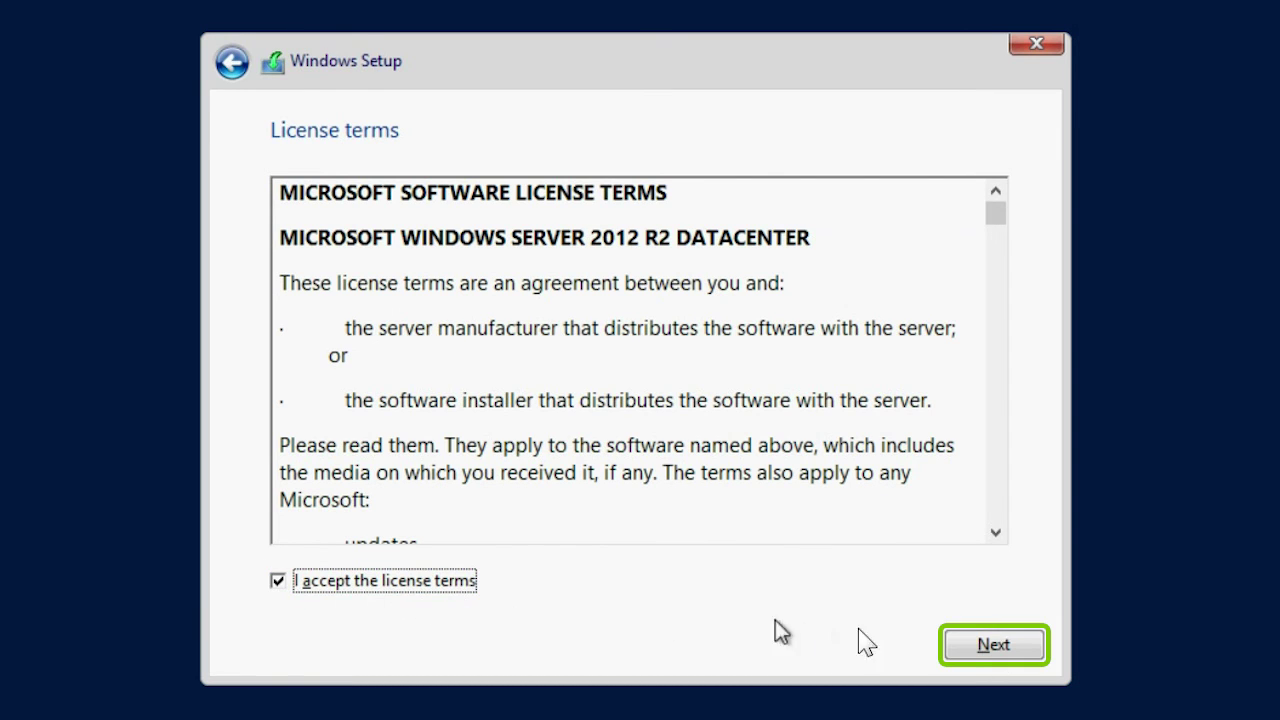
left_click(968, 646)
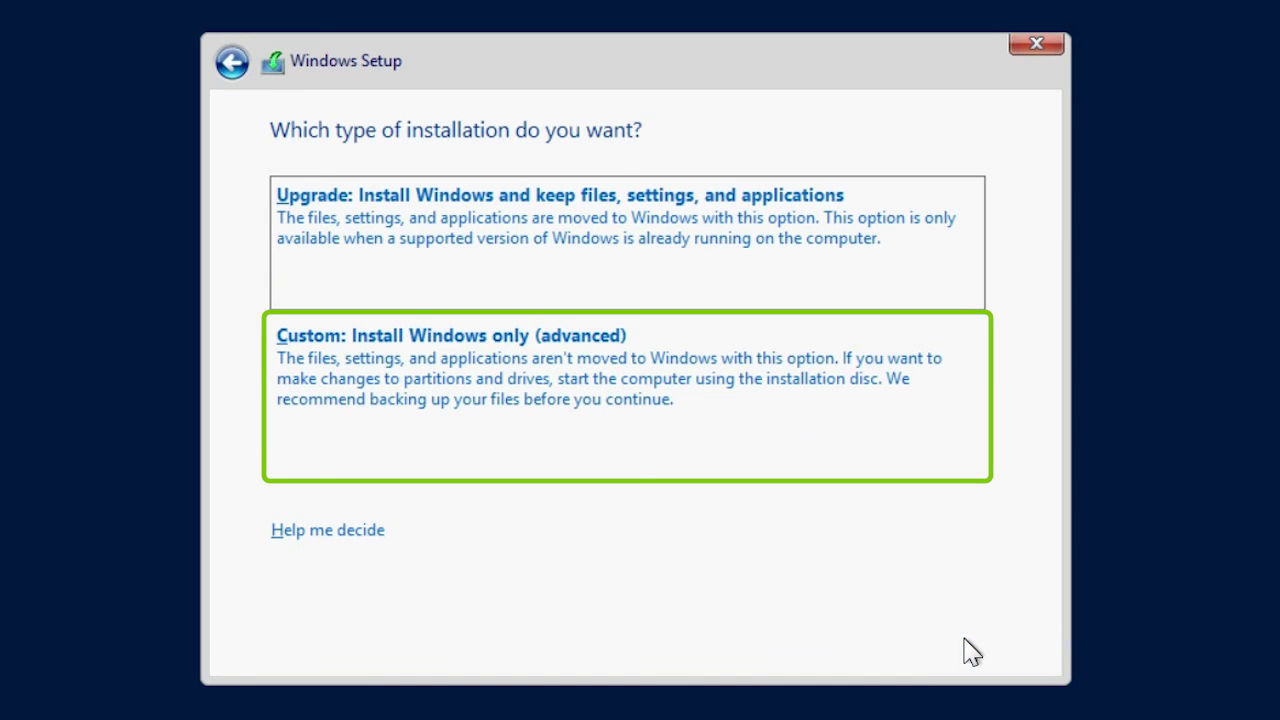
left_click(668, 392)
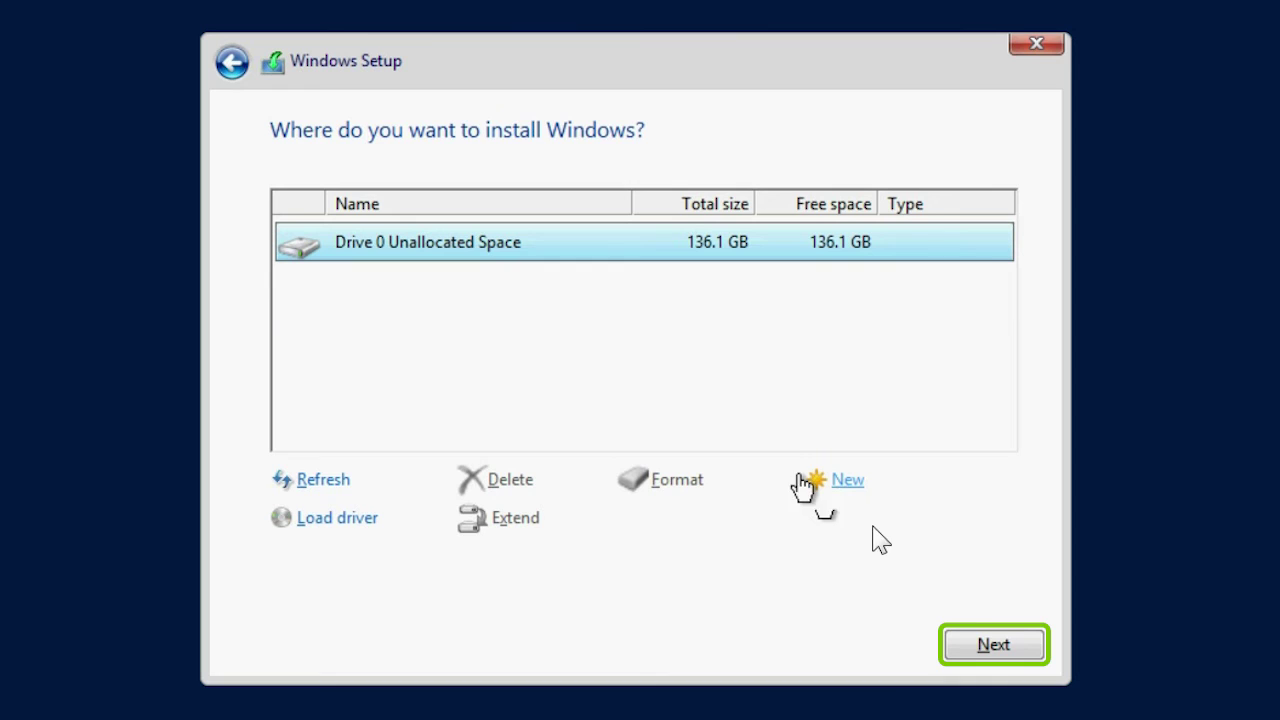
left_click(1028, 650)
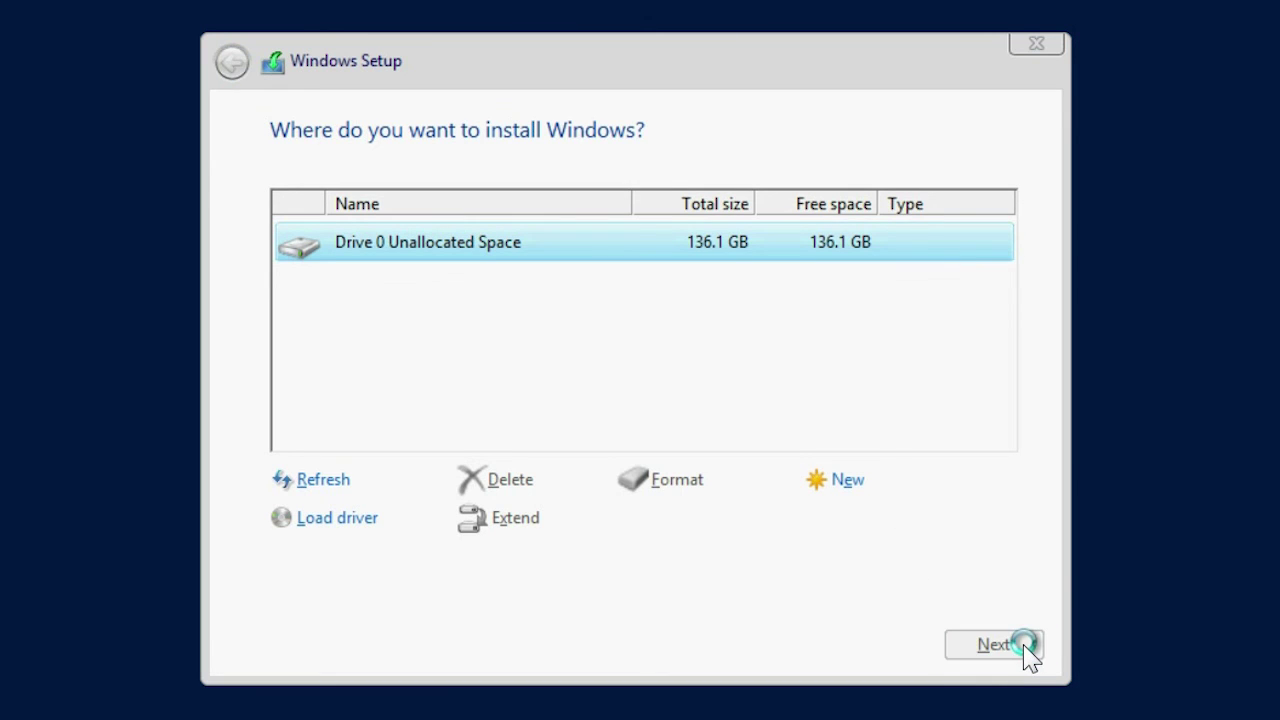